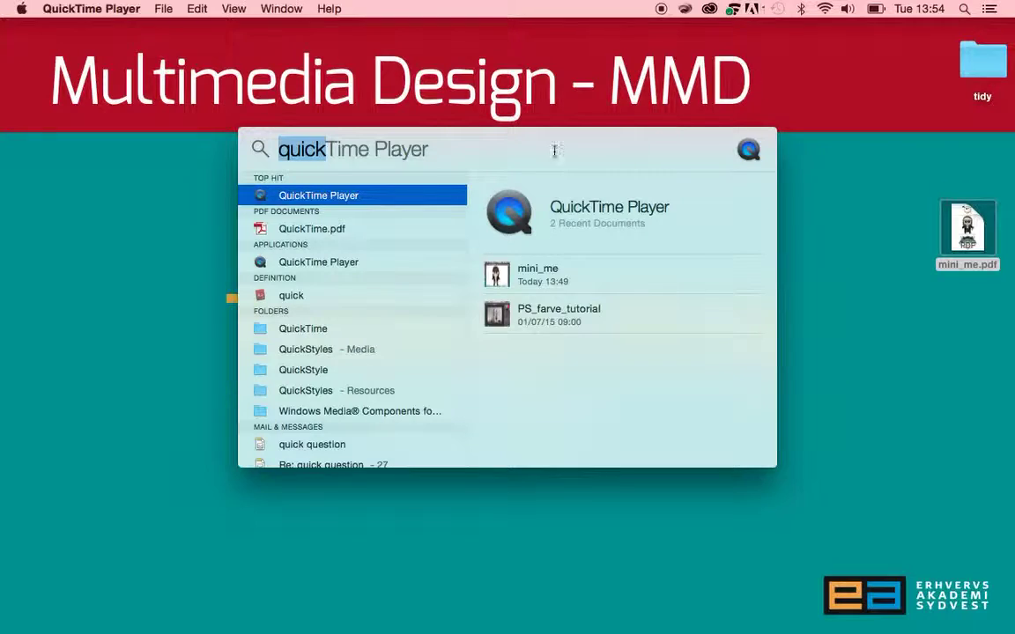
Search for Adobe Illustrator CC 2015 on the computer and launch it
left_click(518, 156)
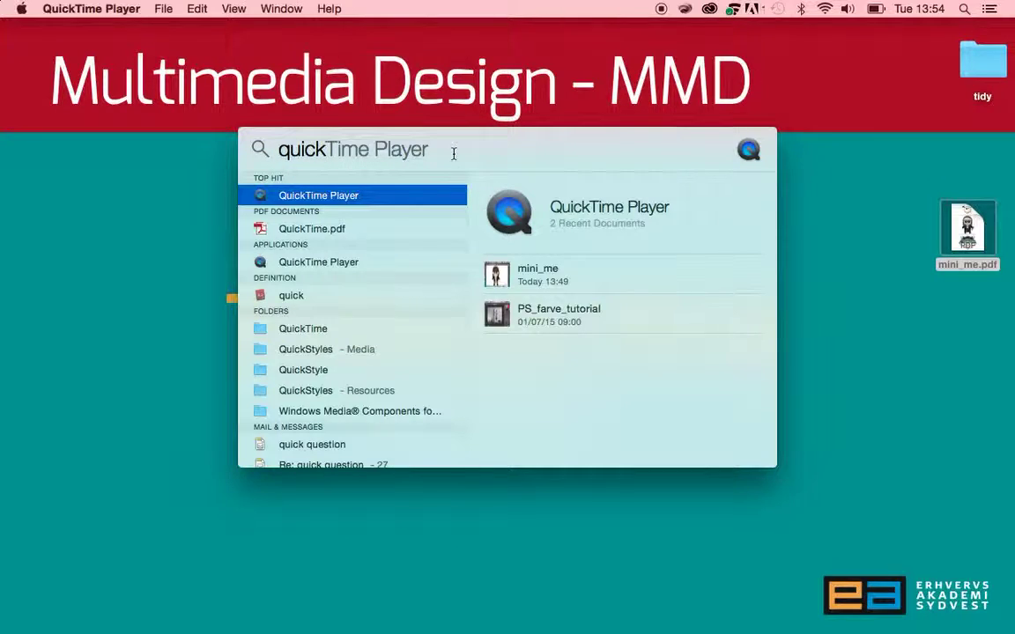
left_click_drag(437, 152, 230, 153)
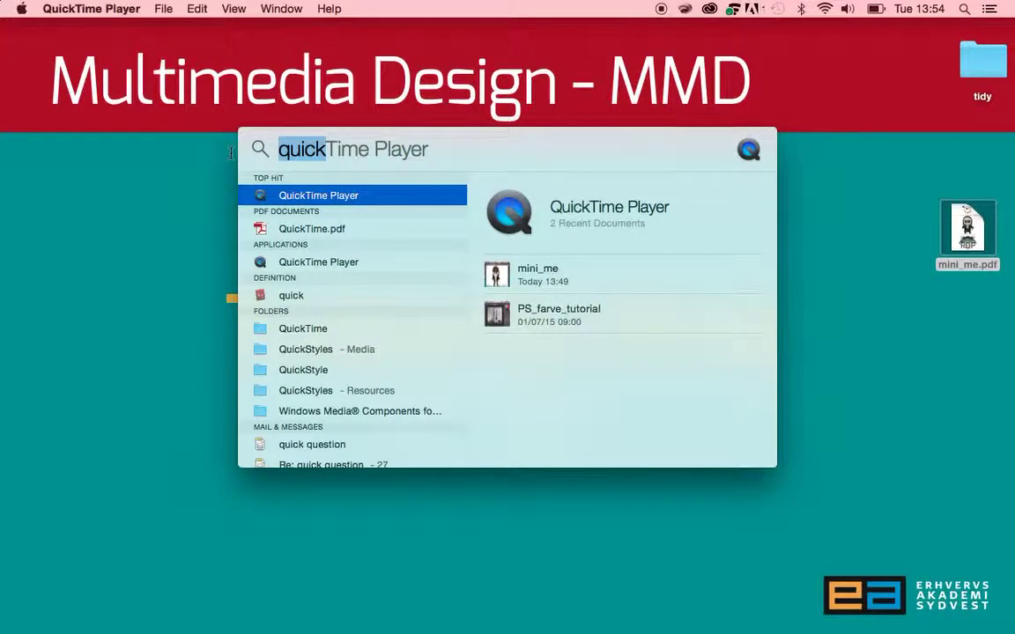
type("il")
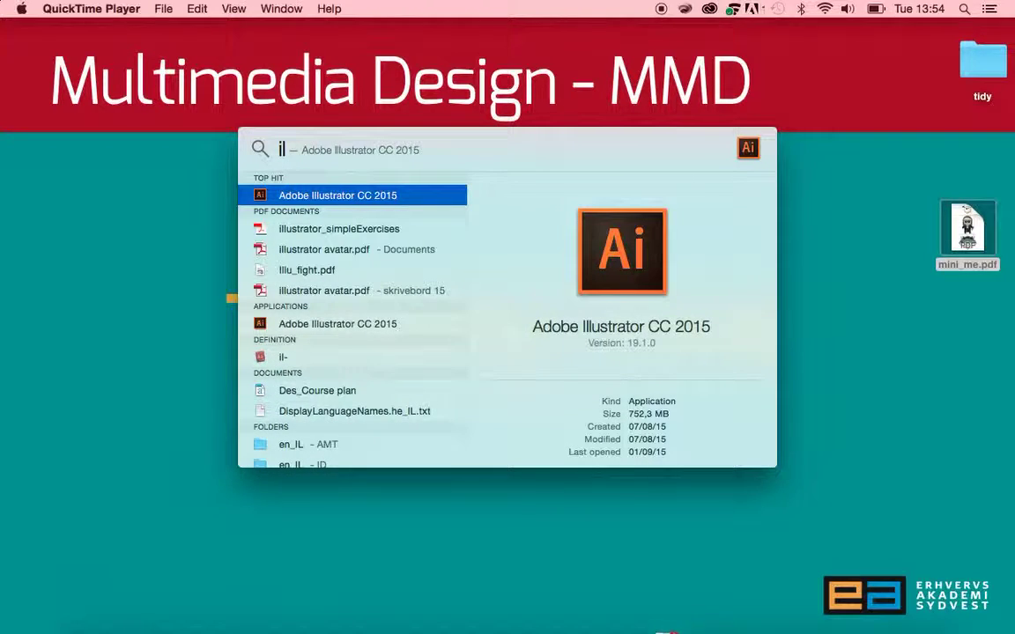
key("Return")
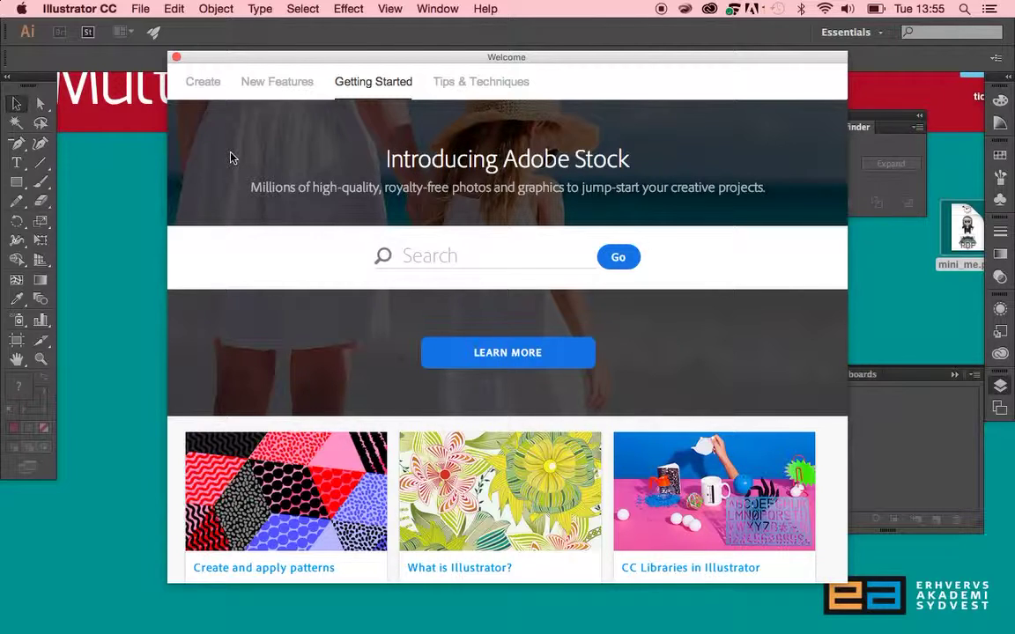
Create a new A4 document in portrait orientation
left_click(141, 9)
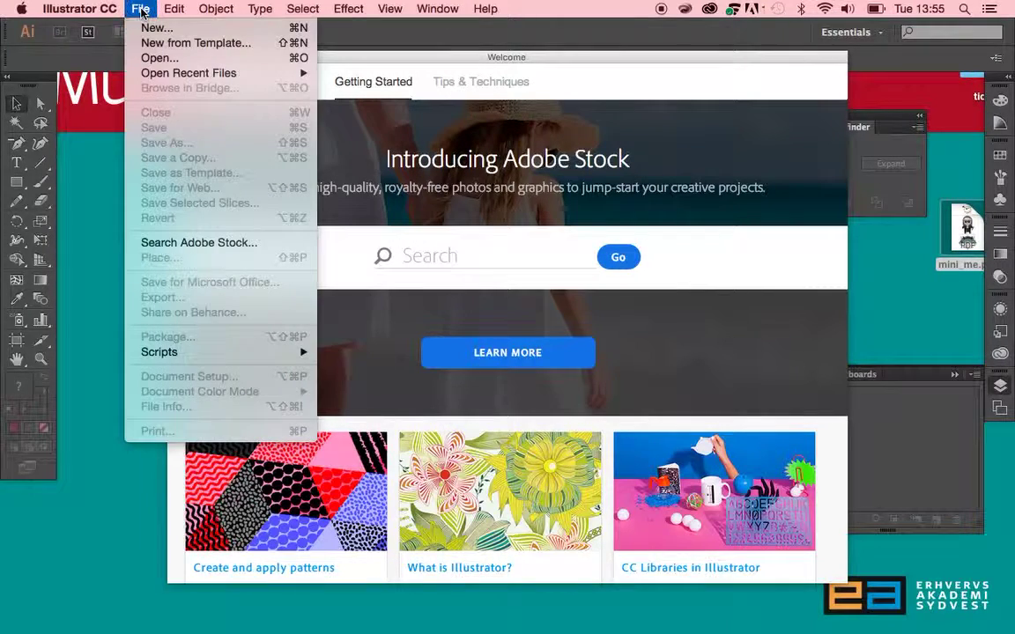
left_click(166, 32)
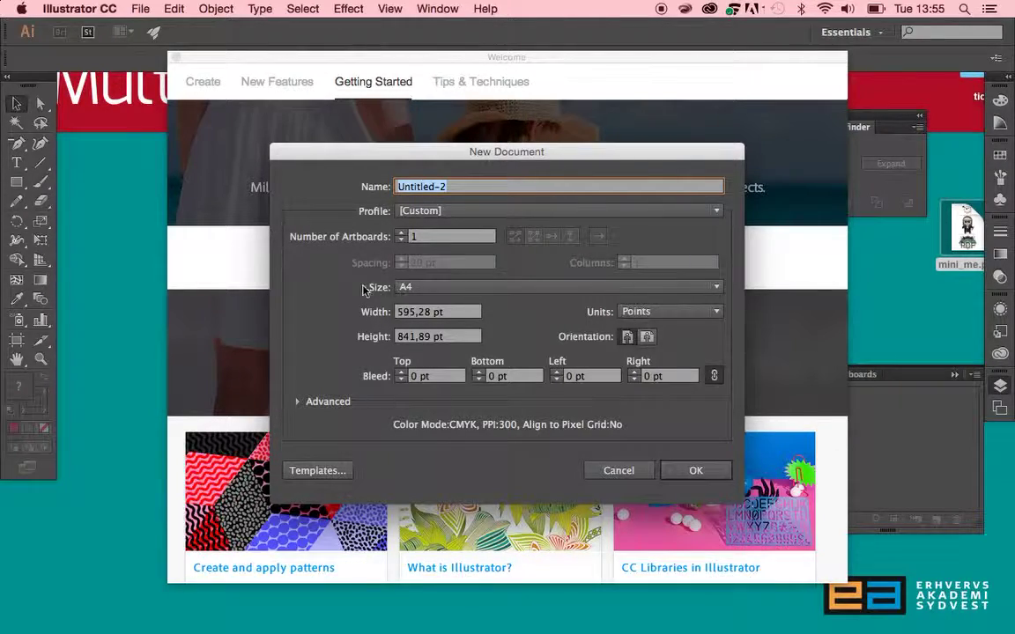
left_click(720, 288)
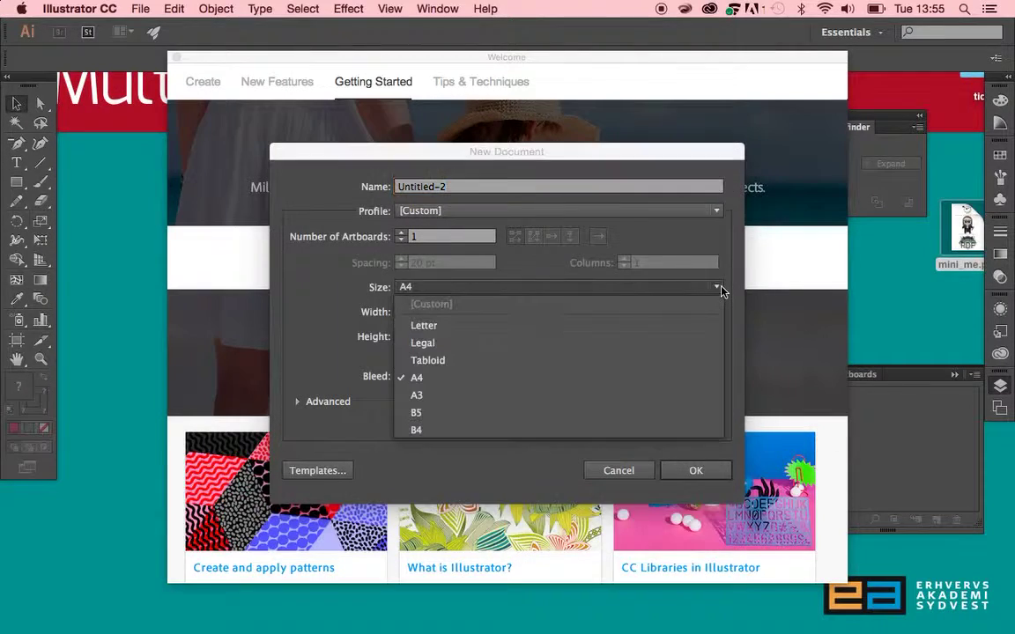
left_click(491, 377)
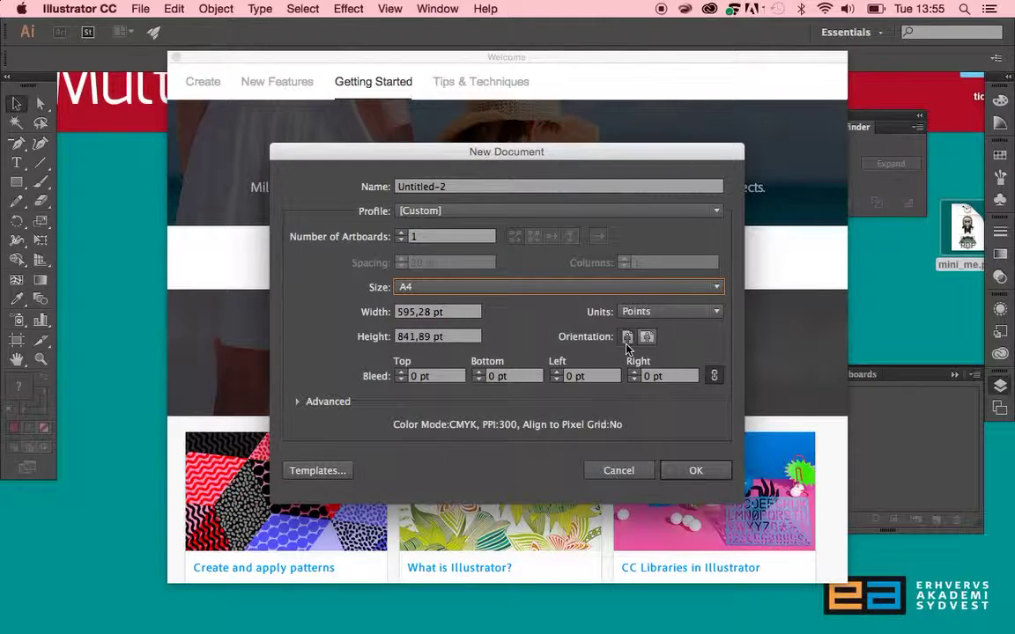
left_click(626, 340)
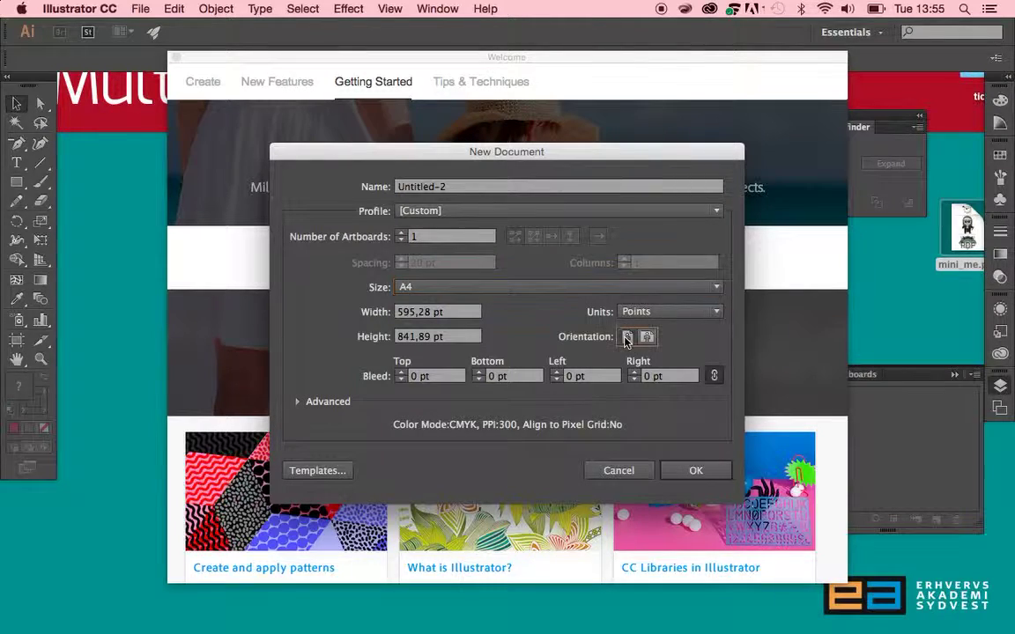
left_click(692, 472)
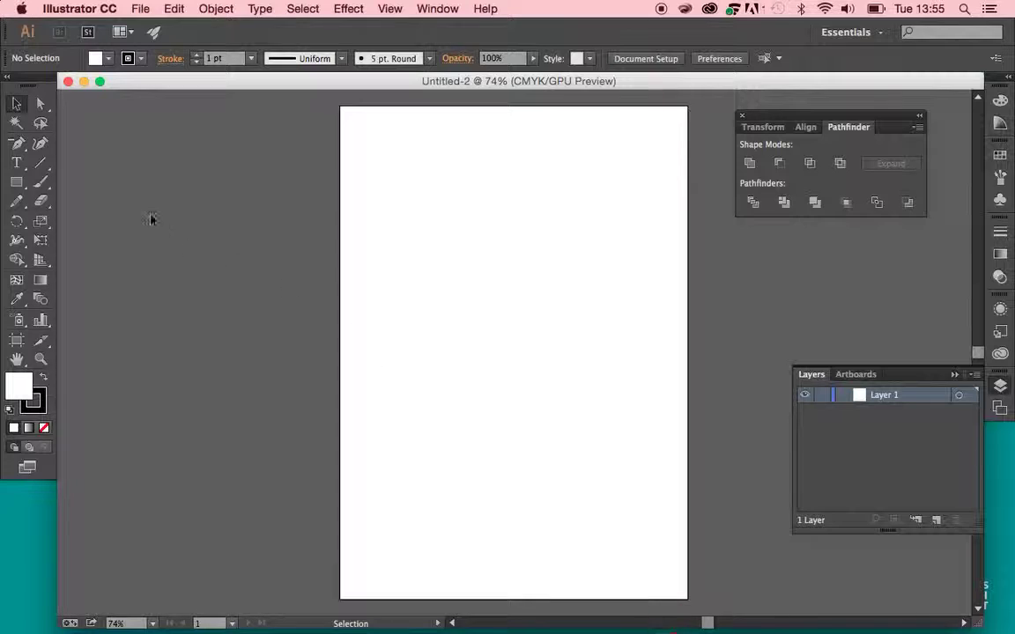
Draw an upright rectangle near the middle of the artboard as the figure's body
left_click(17, 183)
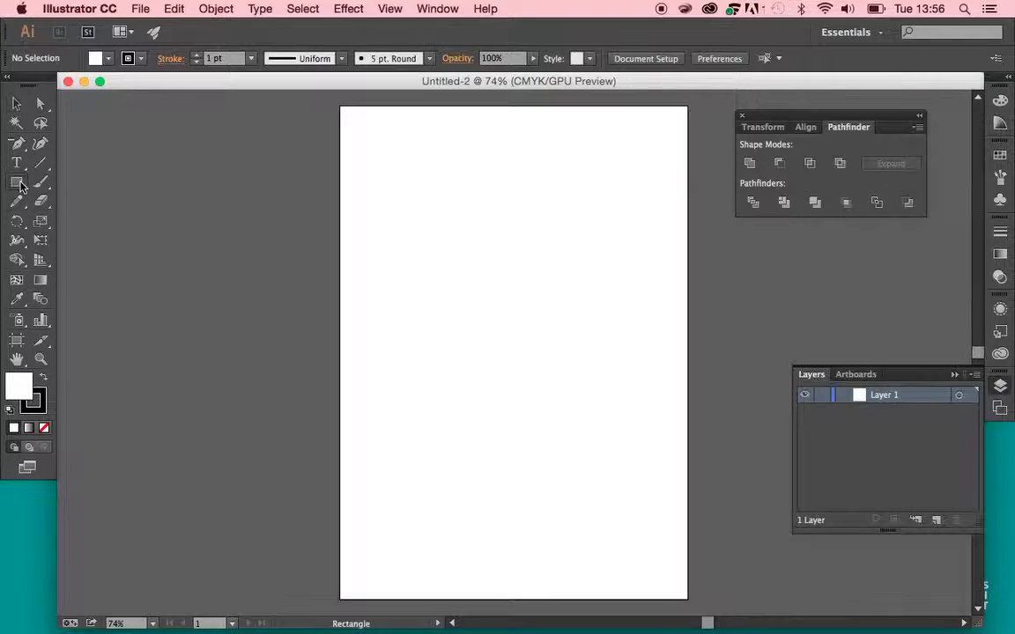
left_click(475, 297)
mouse_move(475, 296)
left_mouse_down()
mouse_move(521, 368)
mouse_move(534, 367)
left_mouse_up()
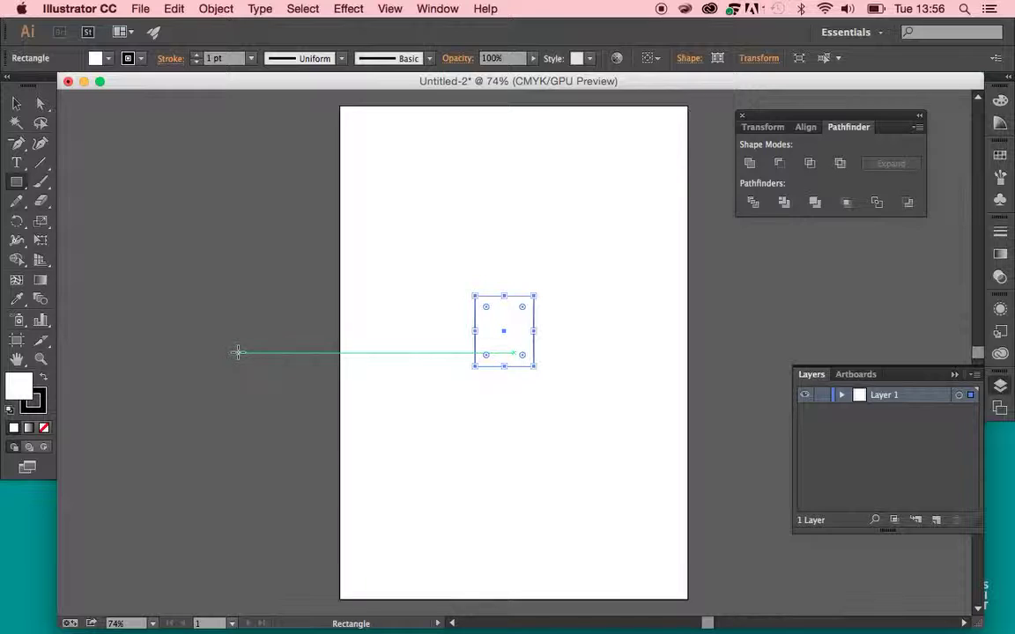
Draw a tall, narrow rounded rectangle just outside the body's lower-left corner as a leg
left_click(41, 360)
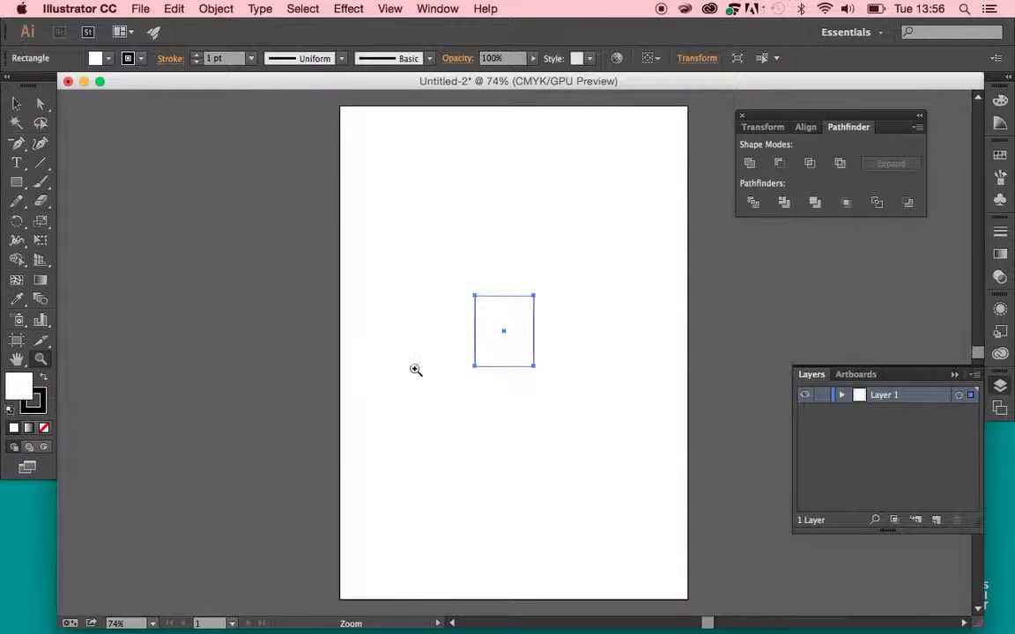
left_click(522, 344)
left_click(522, 345)
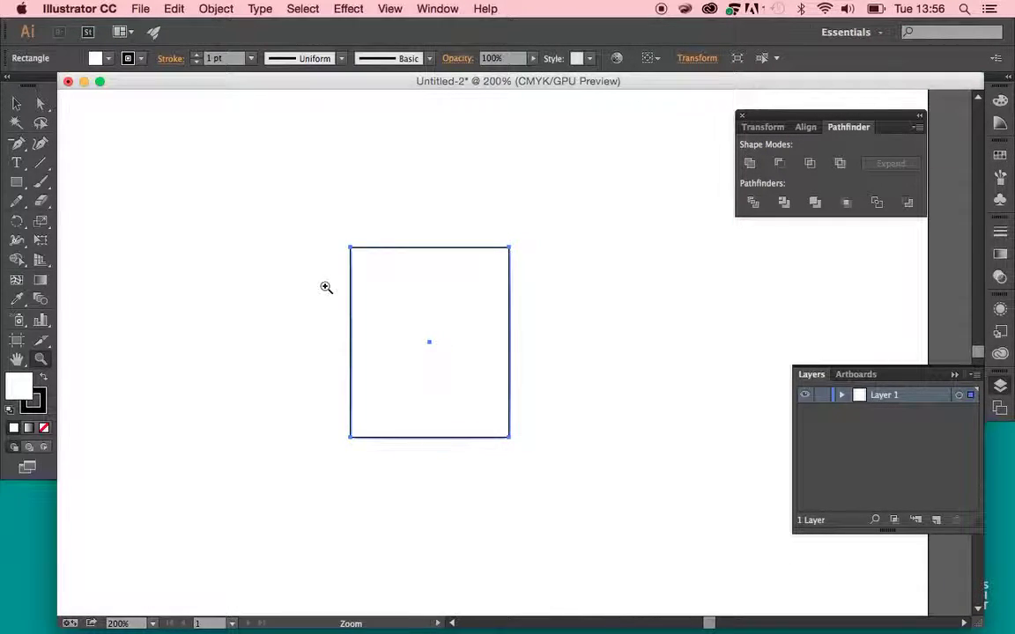
left_click(16, 185)
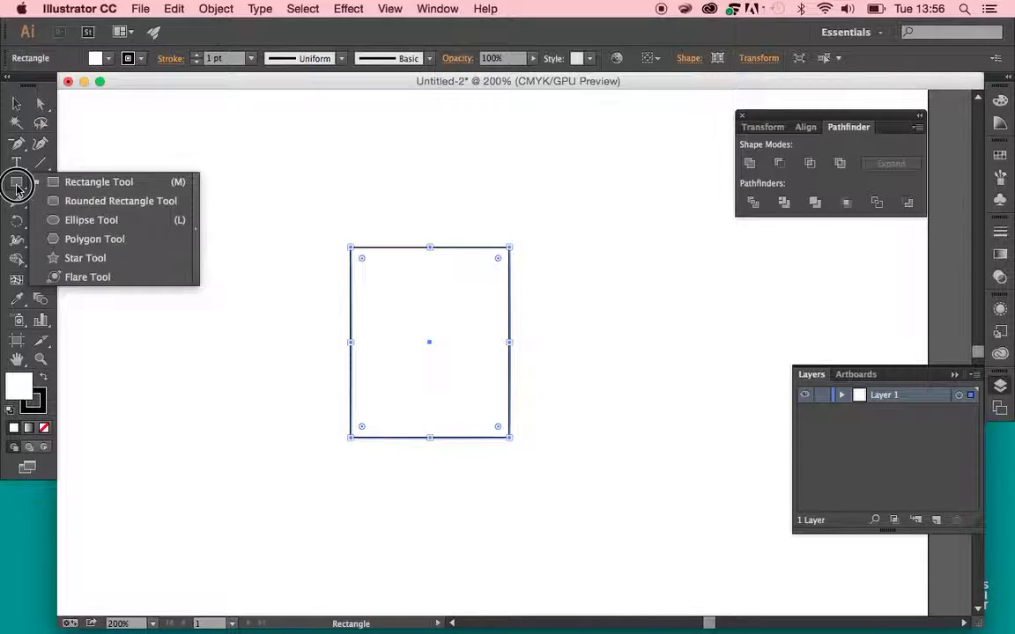
left_click(73, 202)
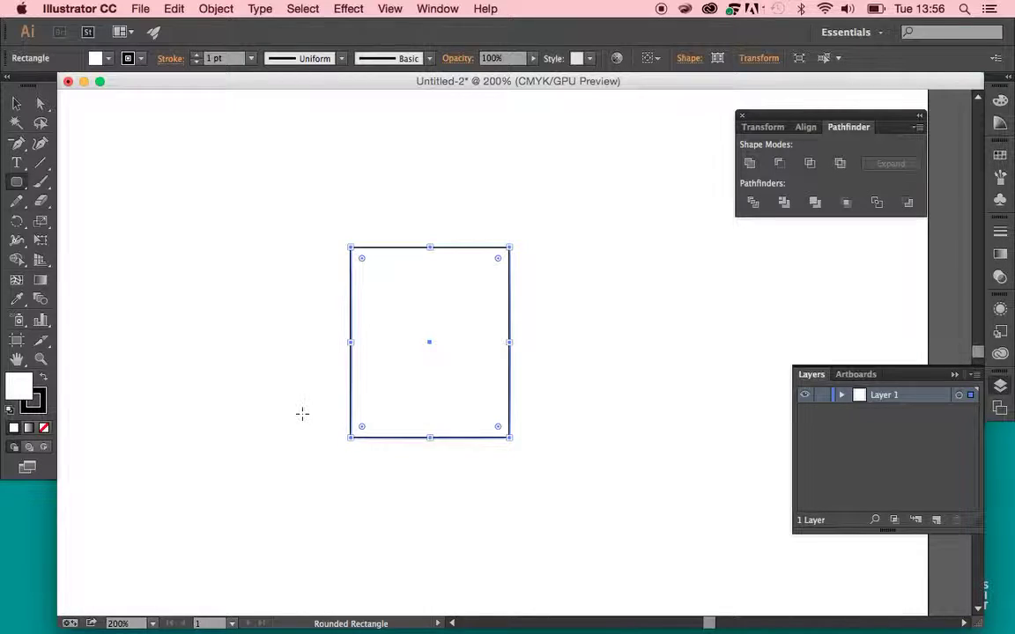
mouse_move(297, 410)
left_mouse_down()
mouse_move(330, 483)
mouse_move(326, 515)
left_mouse_up()
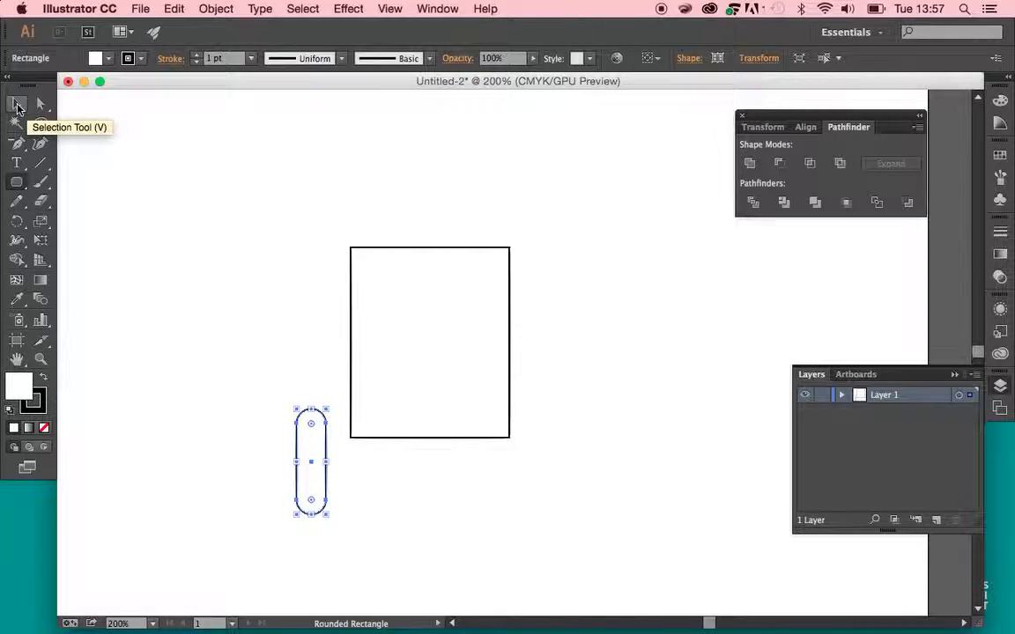
Align the leg with the body's left edge across its lower corner, and place a copy level with it at the right edge
left_click(17, 108)
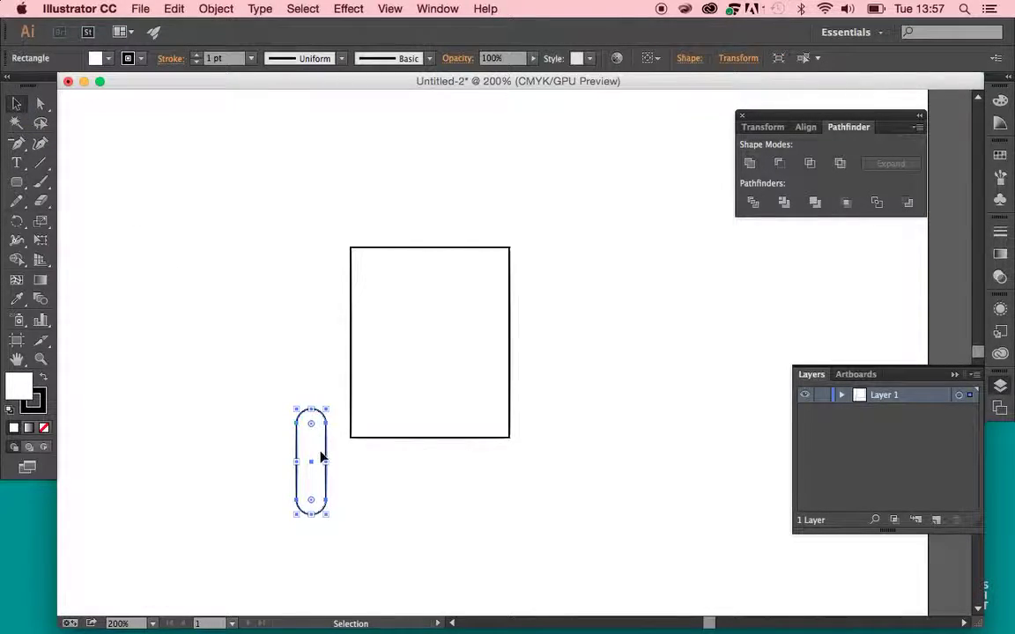
left_click_drag(317, 458, 367, 449)
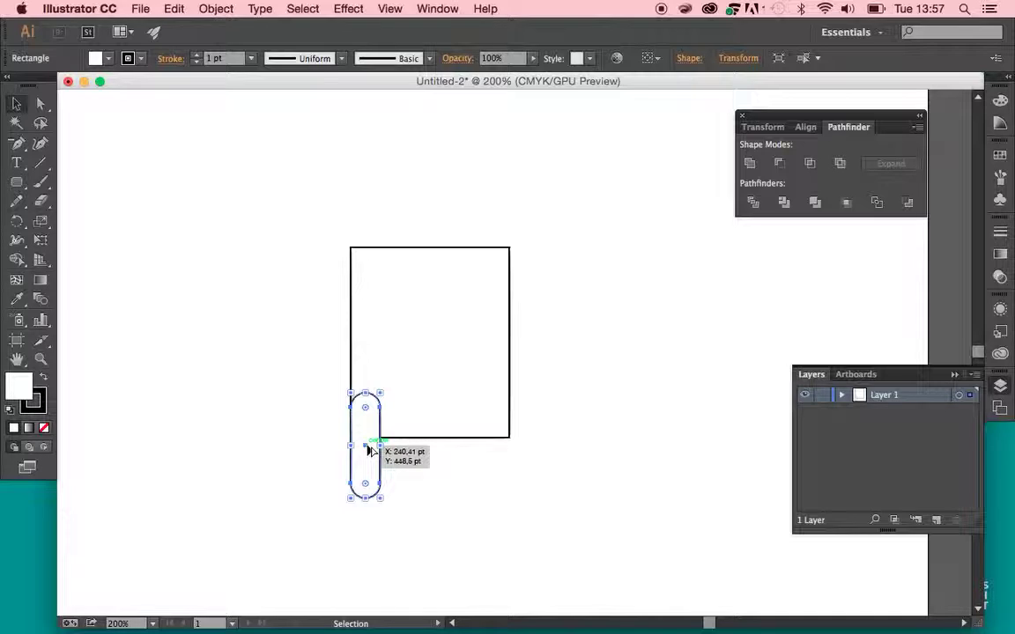
left_click(368, 449)
left_click_drag(368, 449, 495, 452)
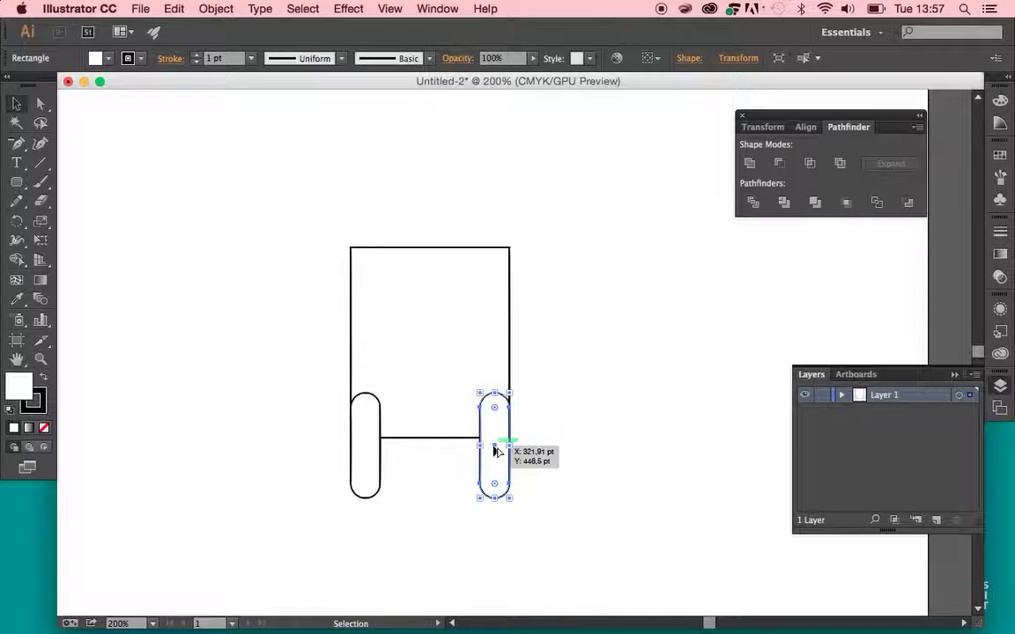
Duplicate the right leg as an arm, rotate it to slant outward, and place it on the body's upper-right corner
left_click_drag(495, 450, 581, 360)
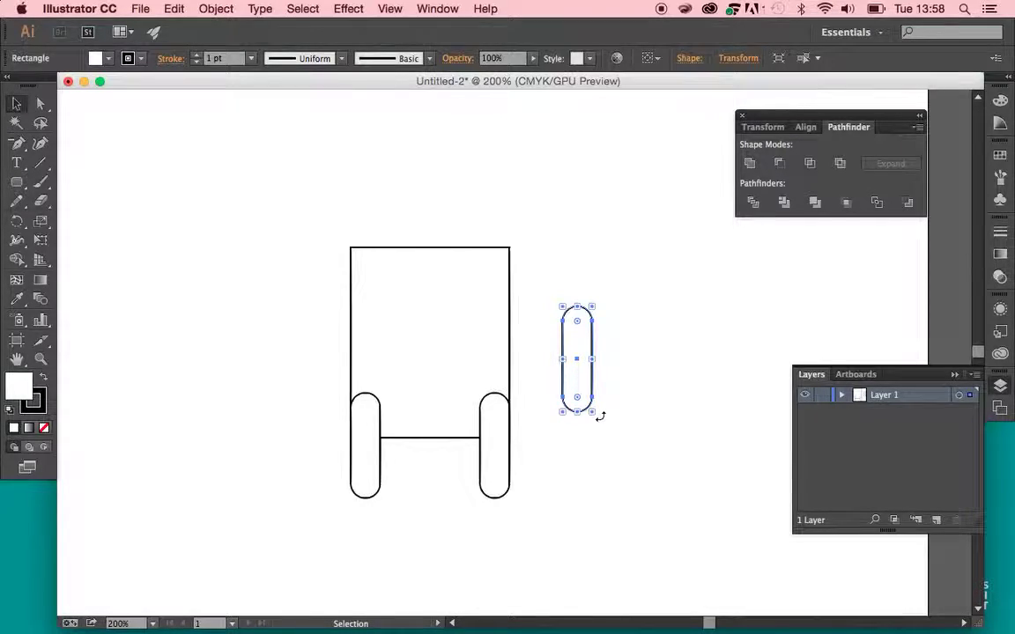
mouse_move(601, 416)
left_mouse_down()
mouse_move(616, 419)
mouse_move(615, 406)
left_mouse_up()
left_click_drag(578, 362, 516, 298)
left_click_drag(515, 301, 516, 301)
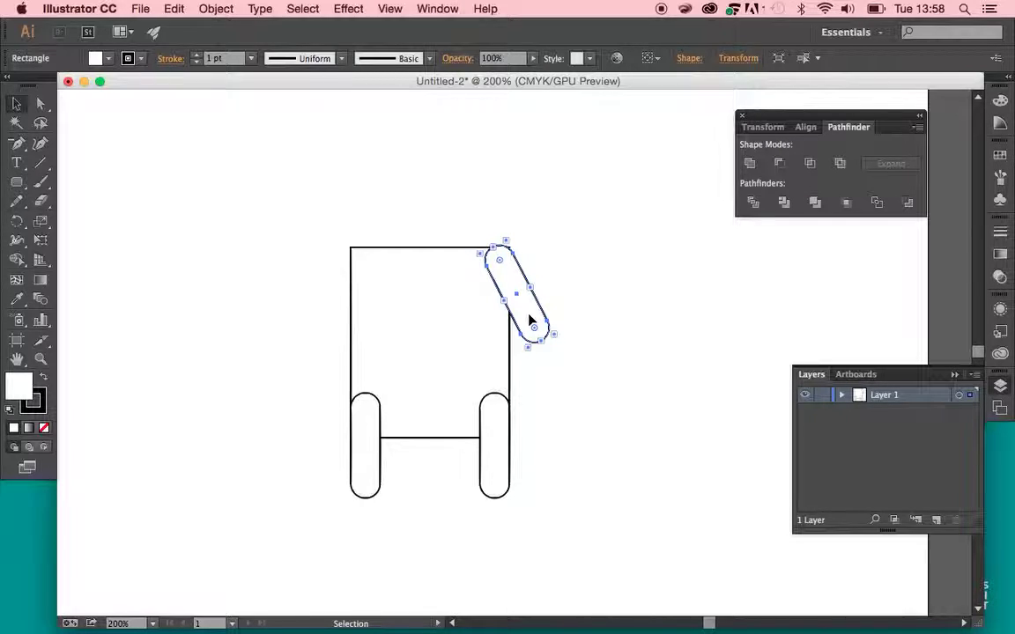
Reflect a copy of the arm about the vertical axis and move it to the body's upper-left corner
right_click(529, 320)
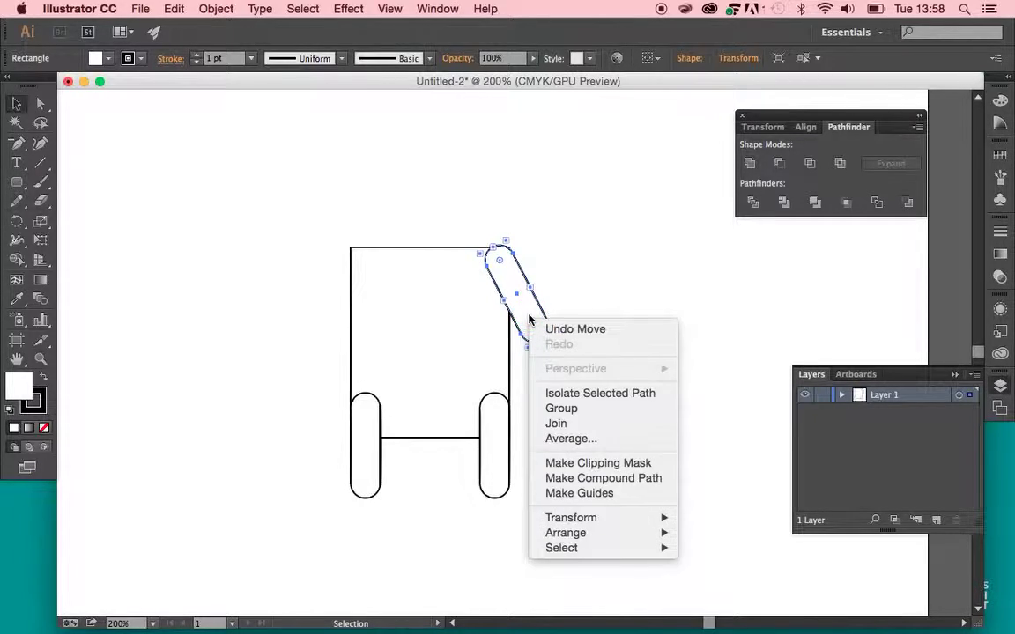
mouse_move(594, 520)
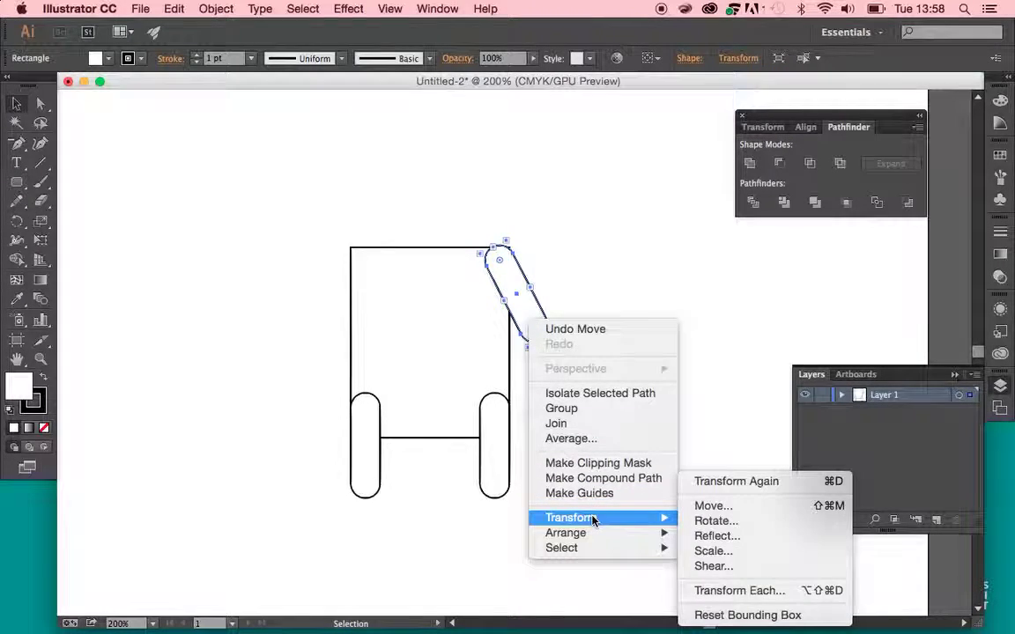
left_click(705, 537)
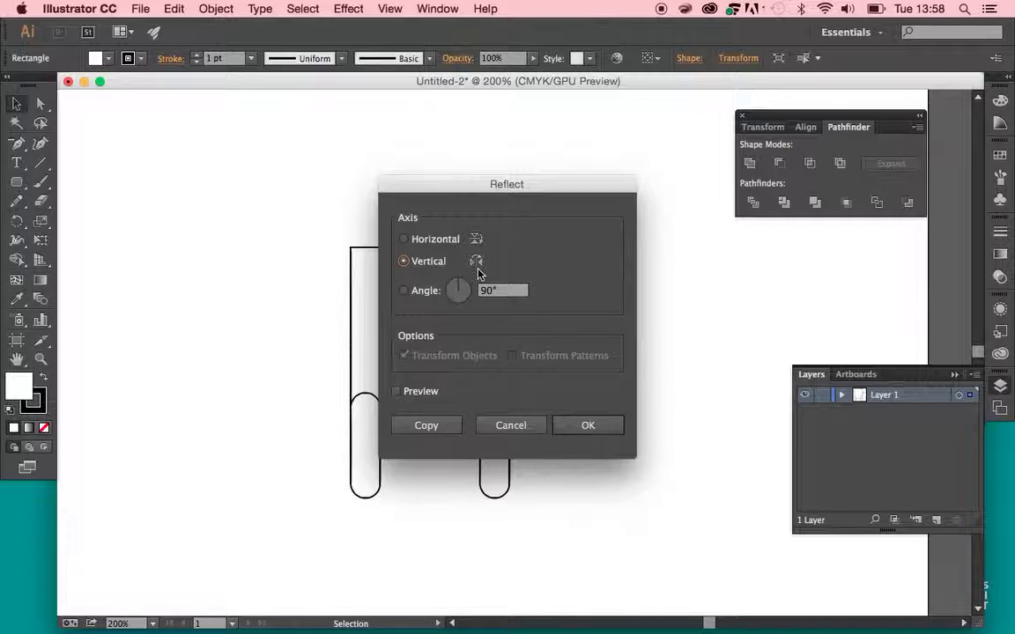
left_click(442, 430)
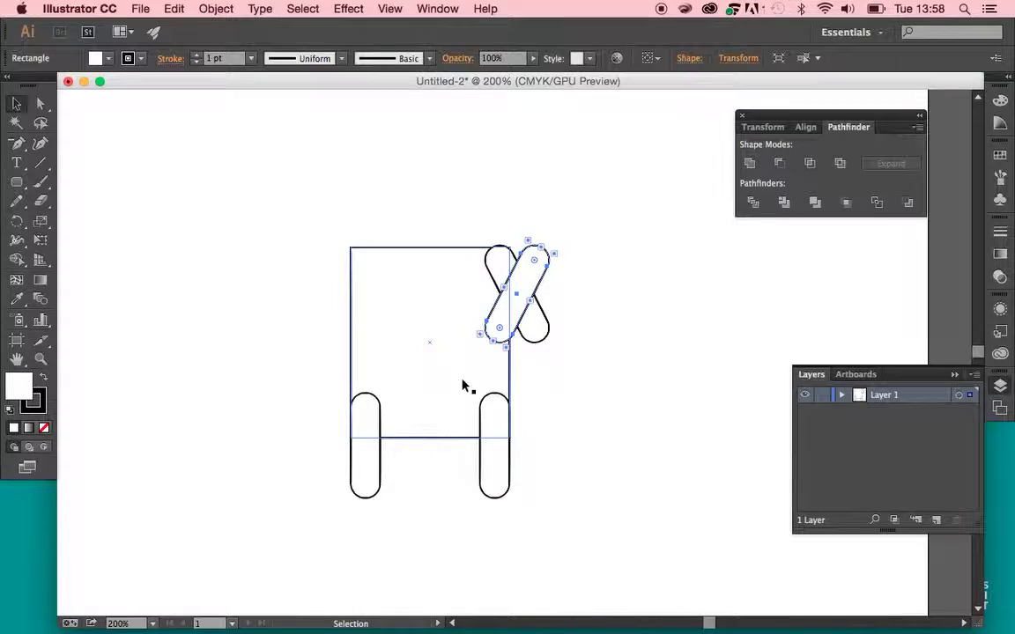
right_click(529, 282)
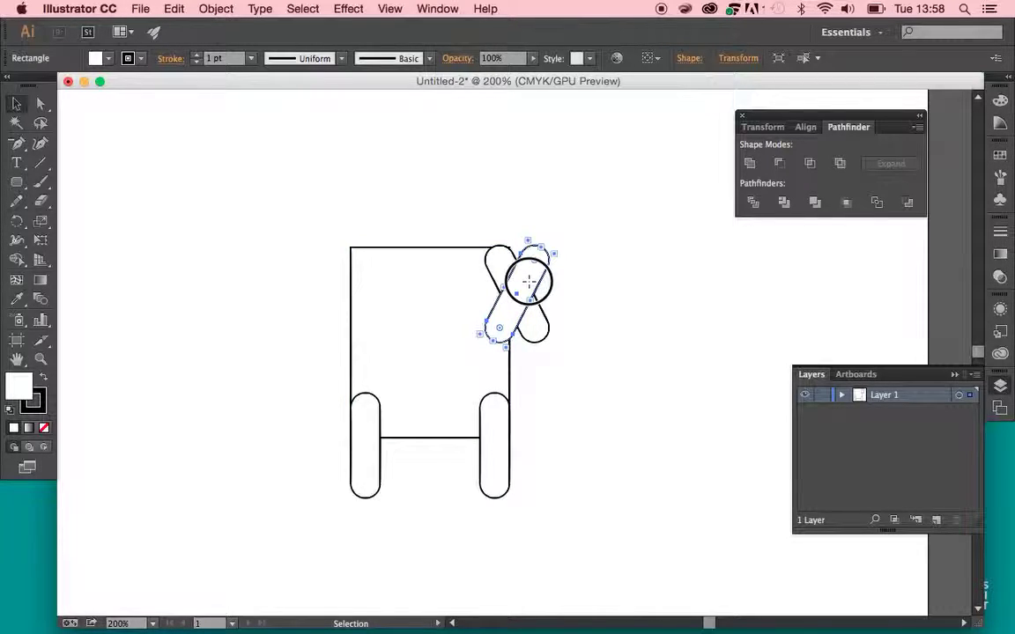
left_click_drag(529, 282, 355, 278)
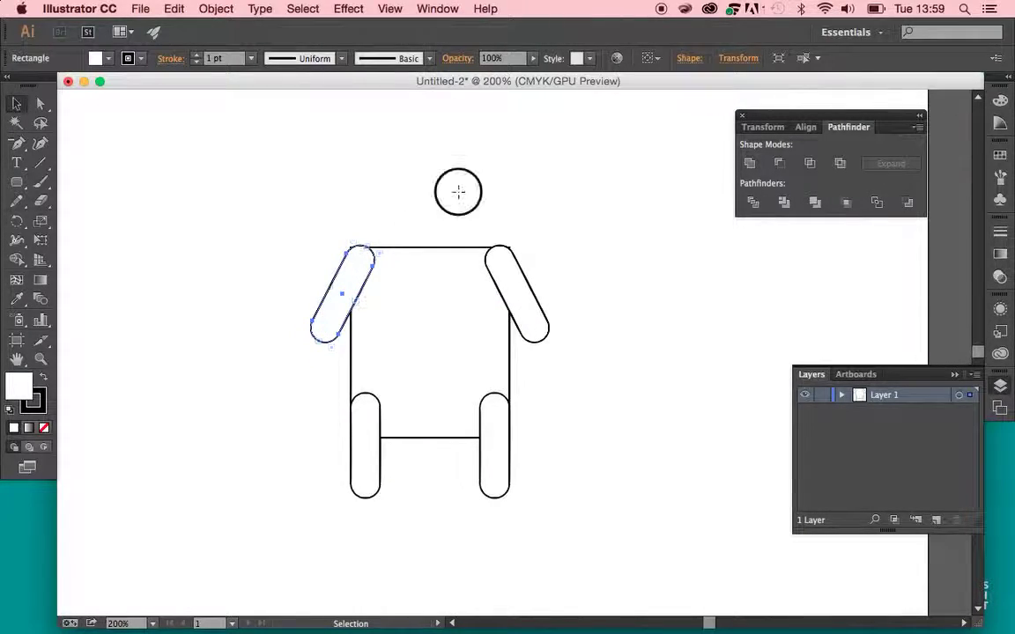
Narrow the body rectangle by moving its right edge inward
left_click(458, 194)
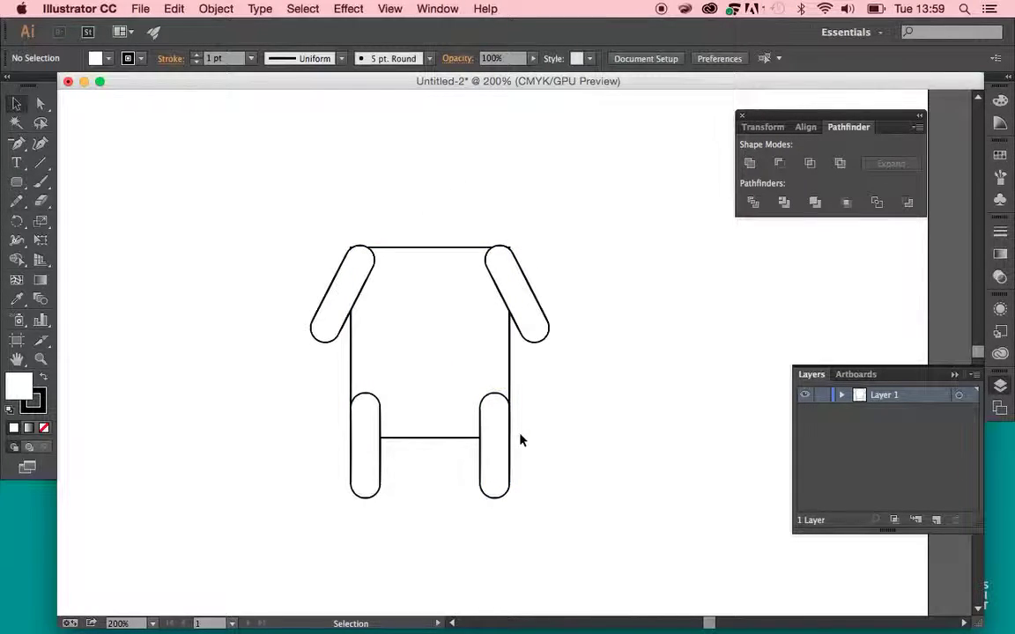
left_click(447, 438)
left_click_drag(511, 345, 470, 350)
Move the right arm and right leg together to the left until the leg's outer edge lines up with the narrowed body
left_click(607, 437)
key("shift+e")
mouse_move(608, 435)
left_mouse_down()
mouse_move(494, 297)
mouse_move(473, 238)
mouse_move(482, 257)
left_mouse_up()
key("v")
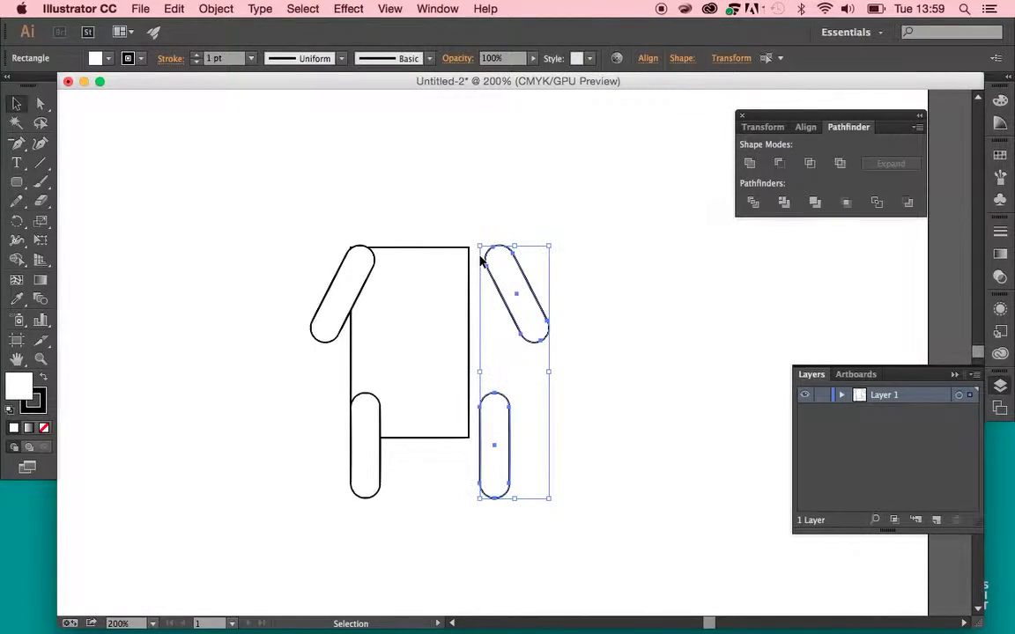
key("Left")
key("Left")
key("Left")
key("Left")
key("Left")
key("Left")
key("Left")
key("Left")
key("Left")
key("Left")
key("Left")
key("Left")
key("Left")
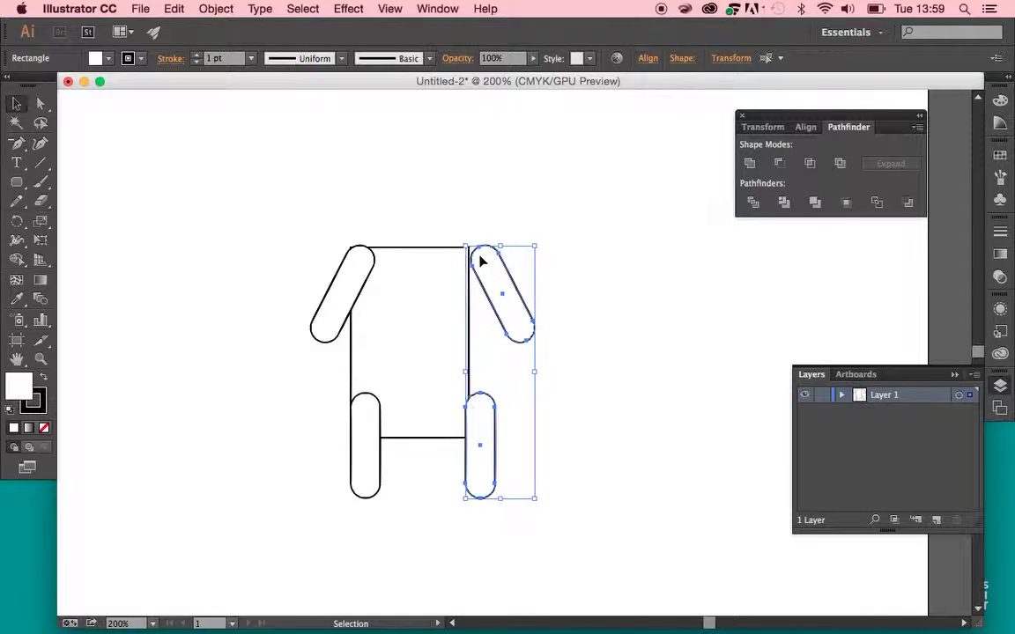
key("Left")
key("Left")
key("Left")
key("Left")
key("Left")
key("Left")
key("Left")
key("Left")
key("Left")
key("Left")
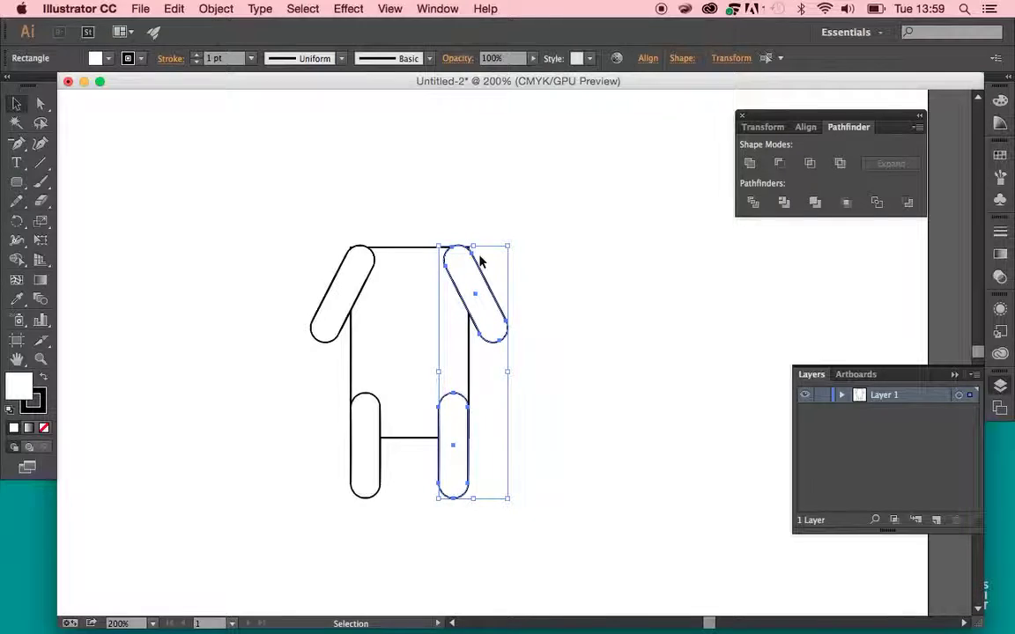
left_click(569, 301)
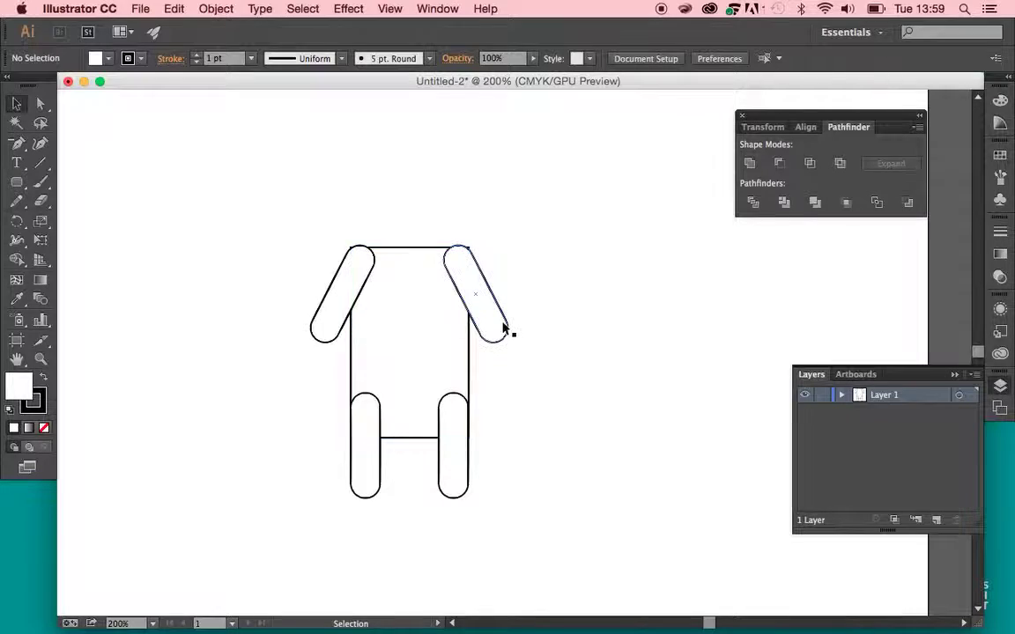
Unite the body rectangle, both arms and both legs into a single shape with Pathfinder
left_click_drag(284, 208, 520, 525)
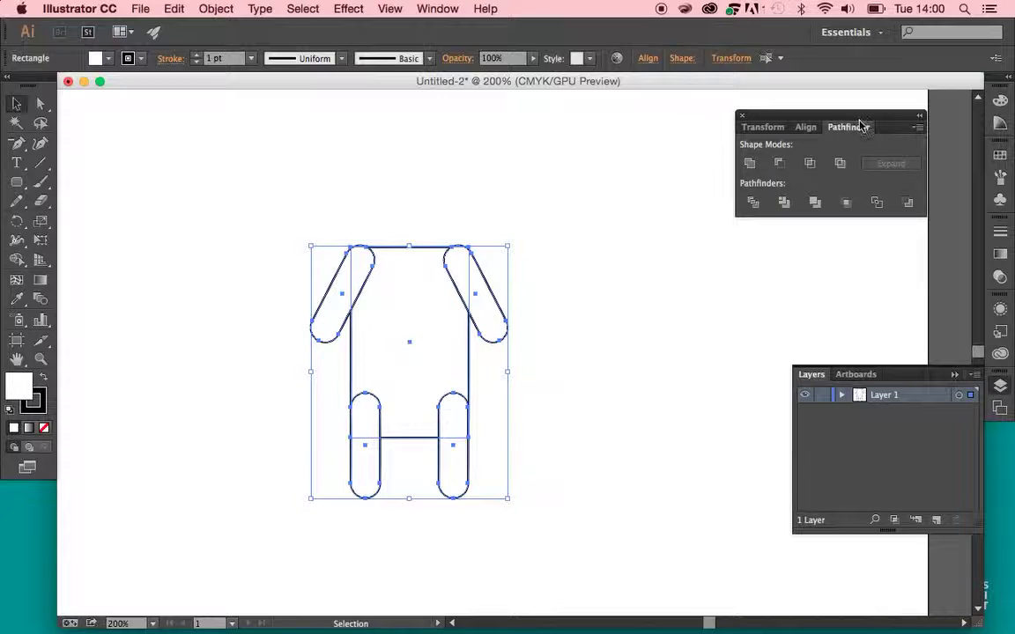
left_click(743, 117)
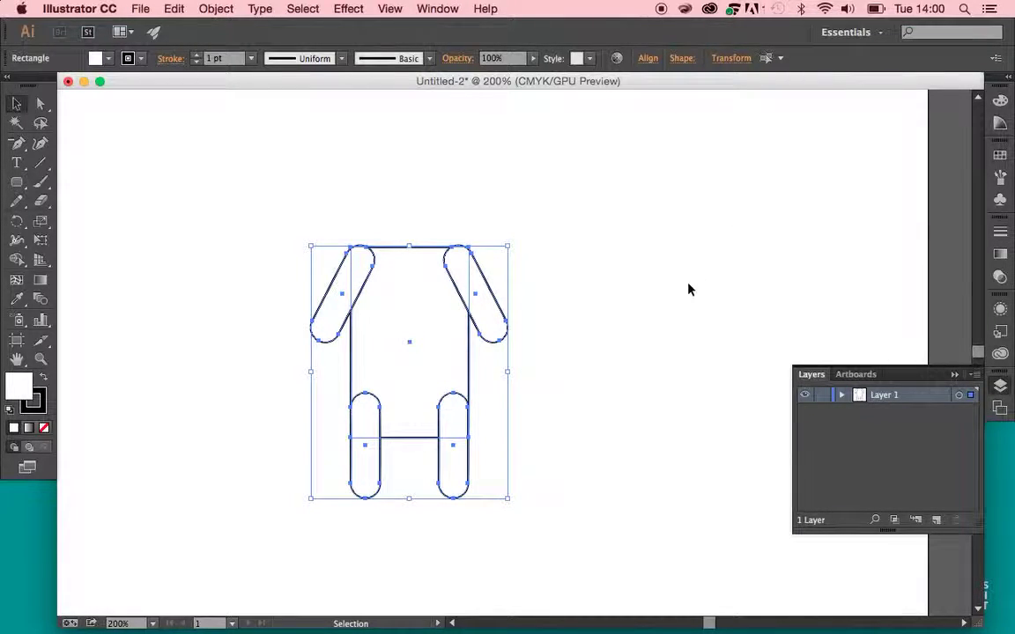
left_click(955, 374)
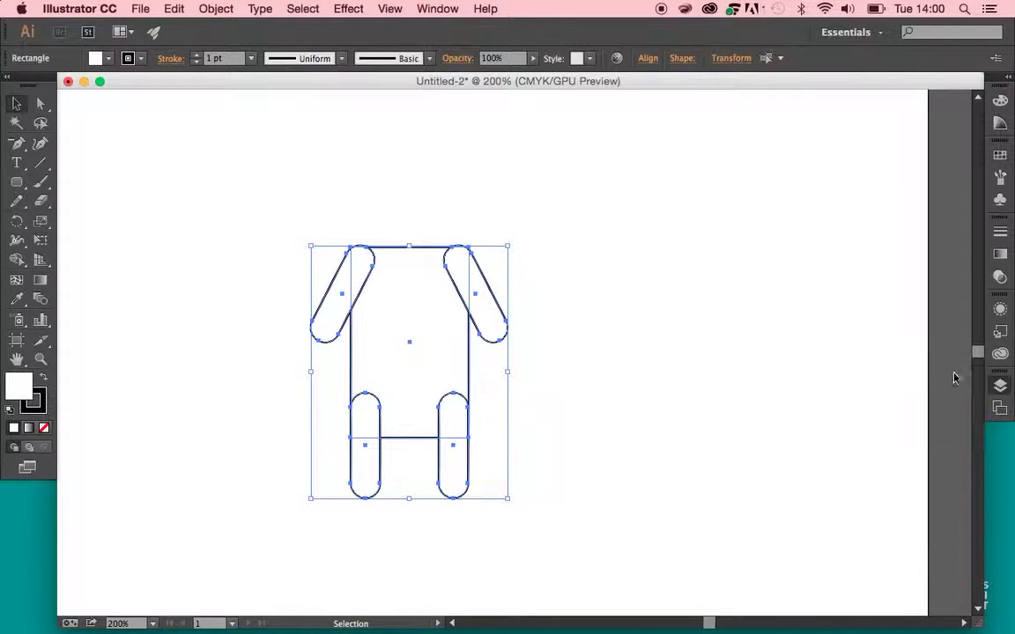
left_click(443, 13)
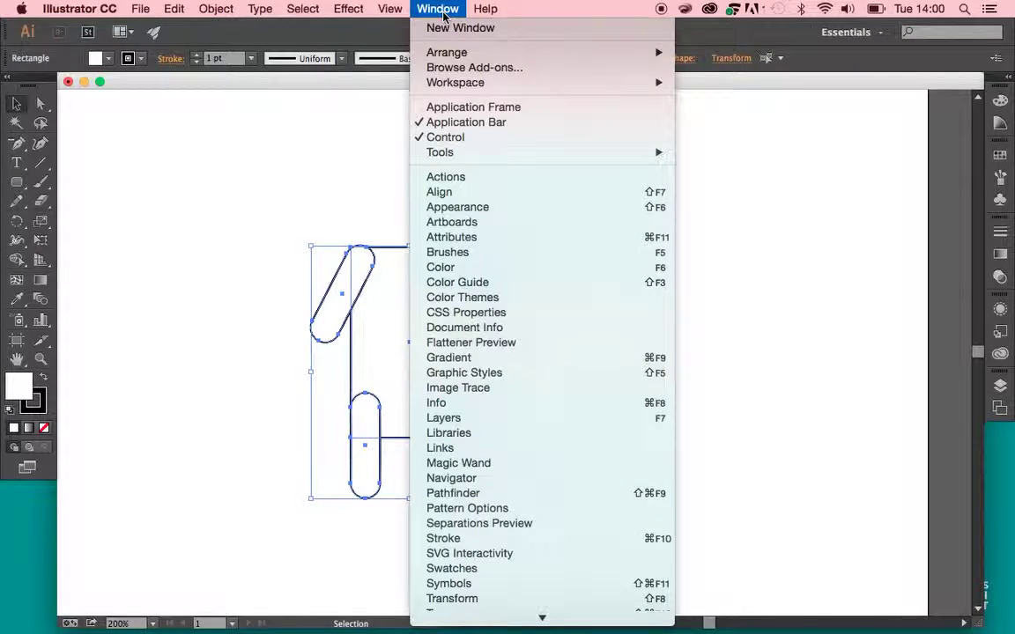
left_click(453, 492)
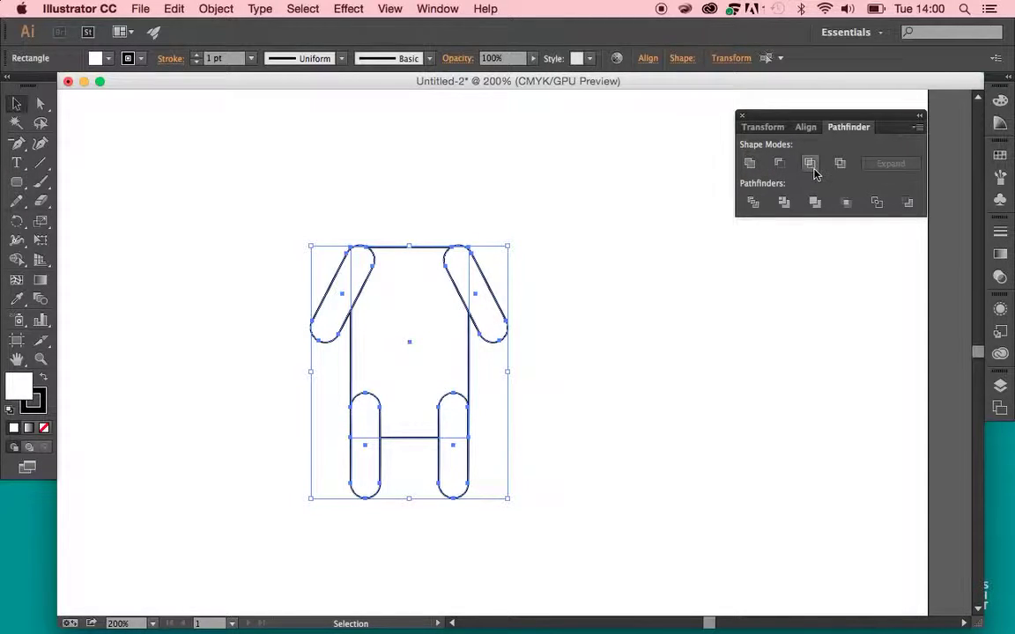
left_click(751, 165)
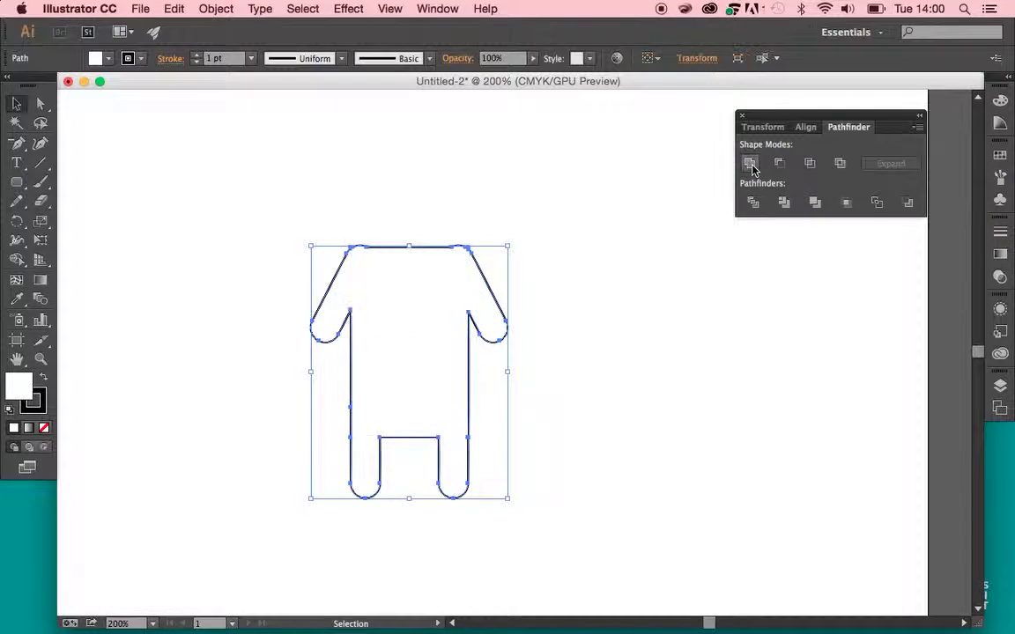
left_click(580, 326)
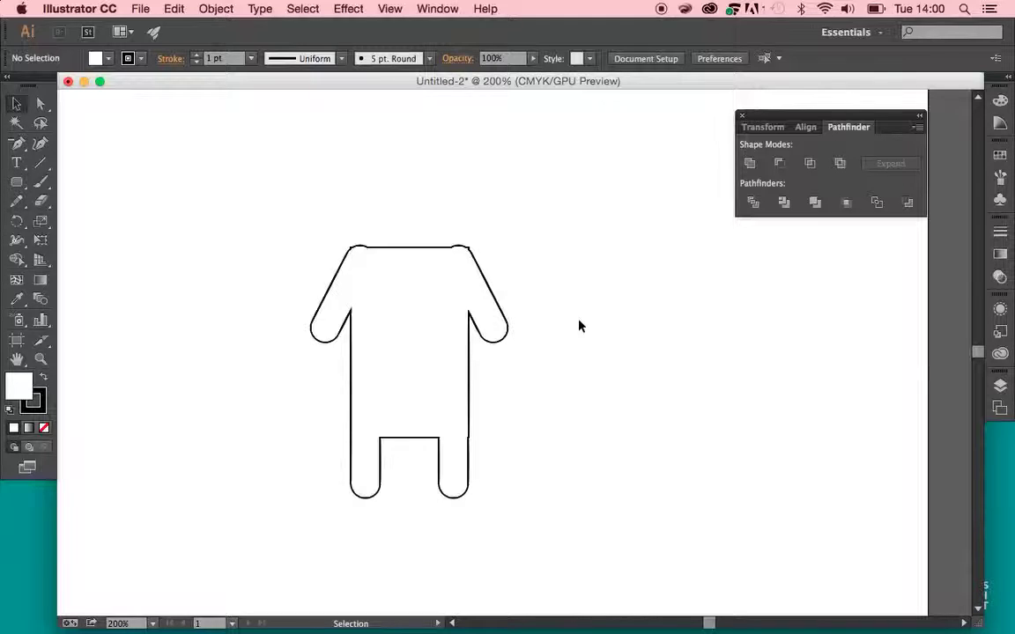
Fill the united body shape with the pale skin tone F4E2D9
left_click(496, 340)
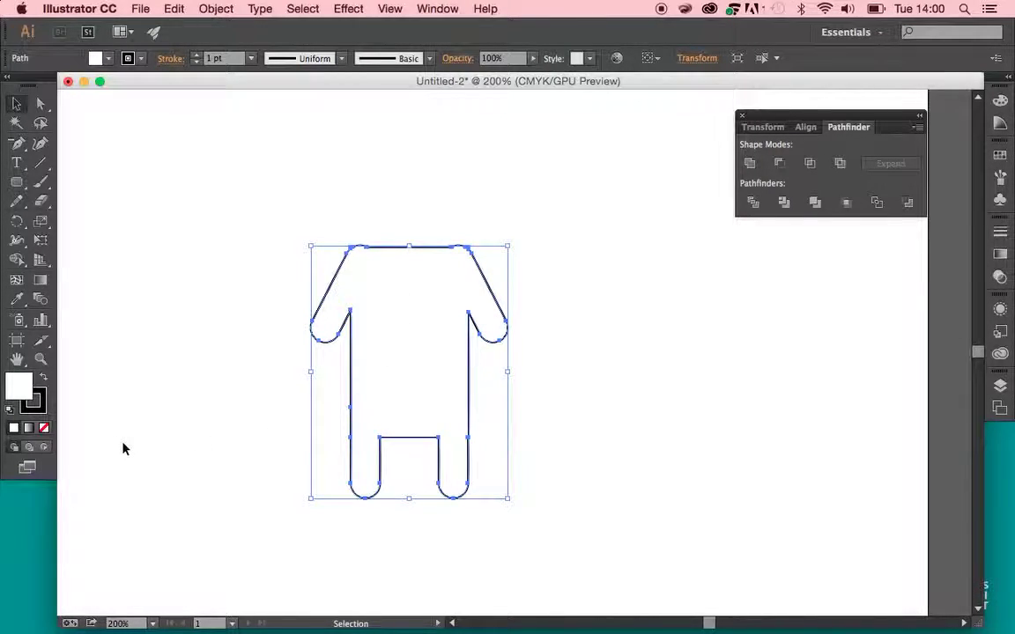
double_click(19, 388)
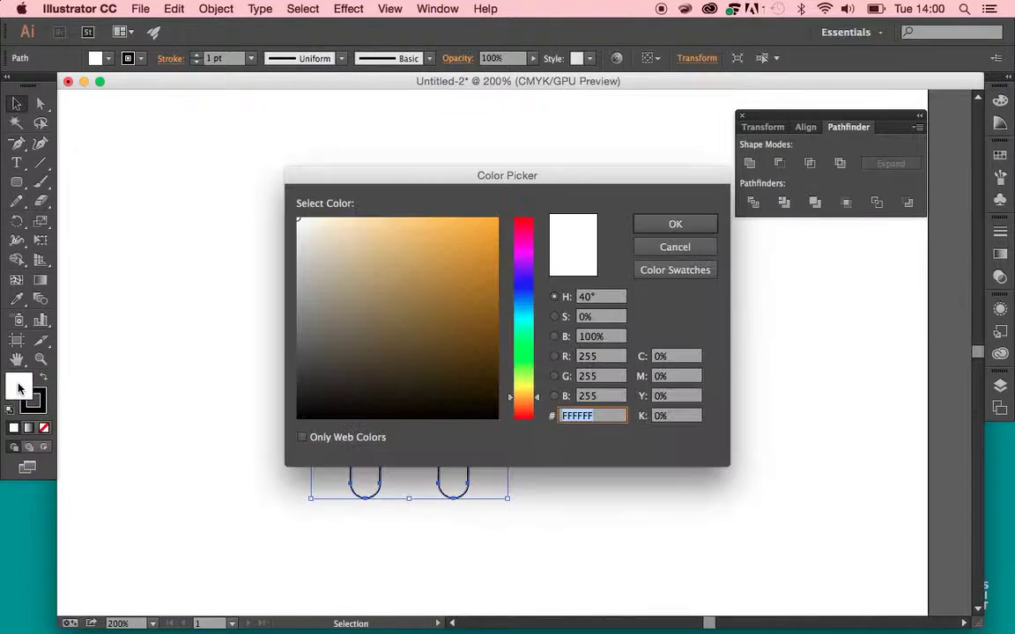
left_click(320, 236)
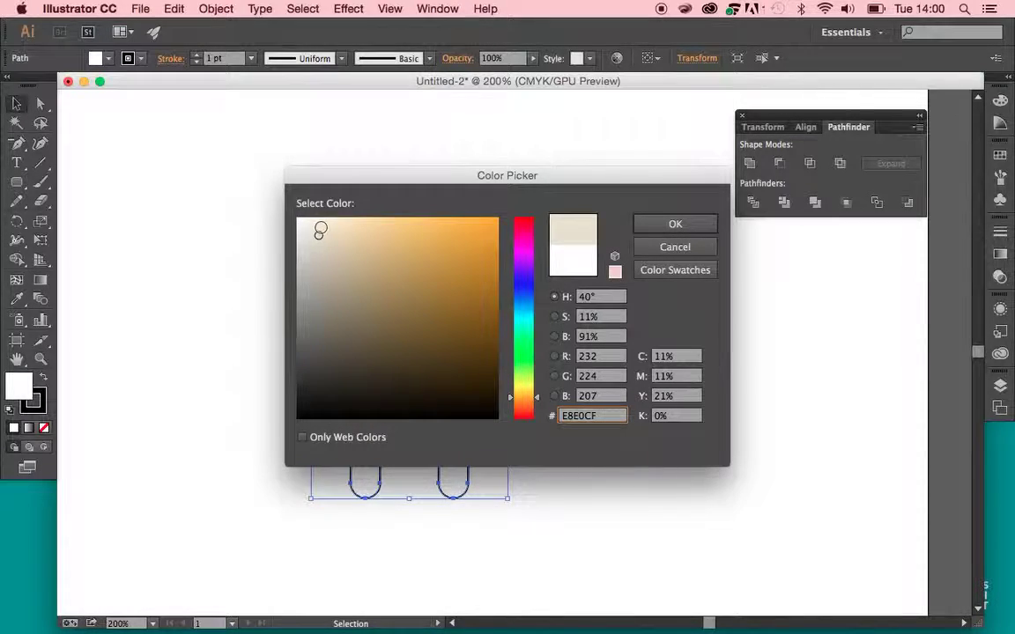
left_click(321, 225)
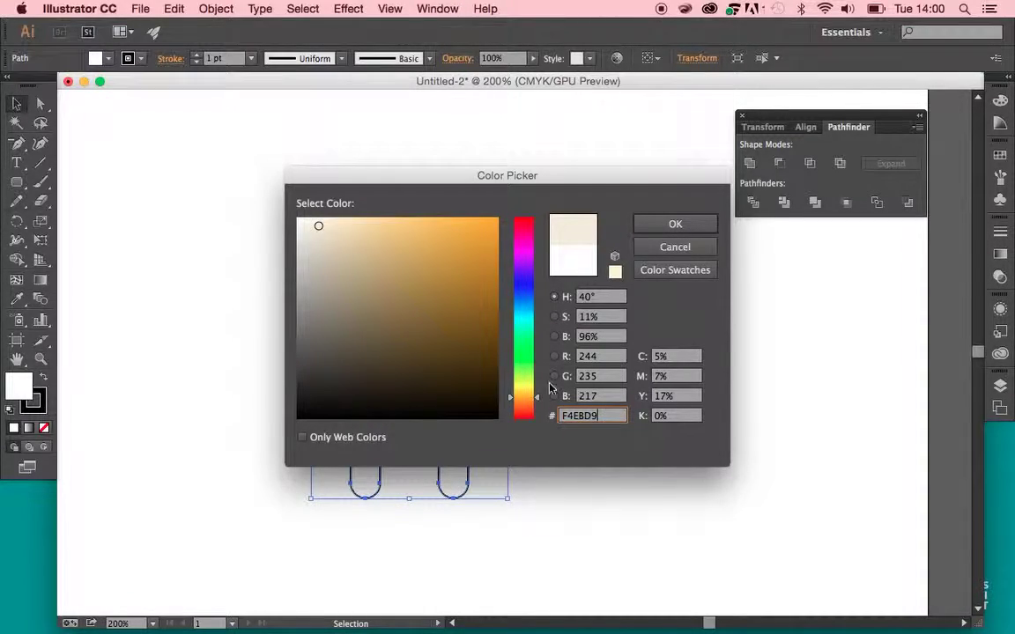
left_click_drag(539, 398, 540, 409)
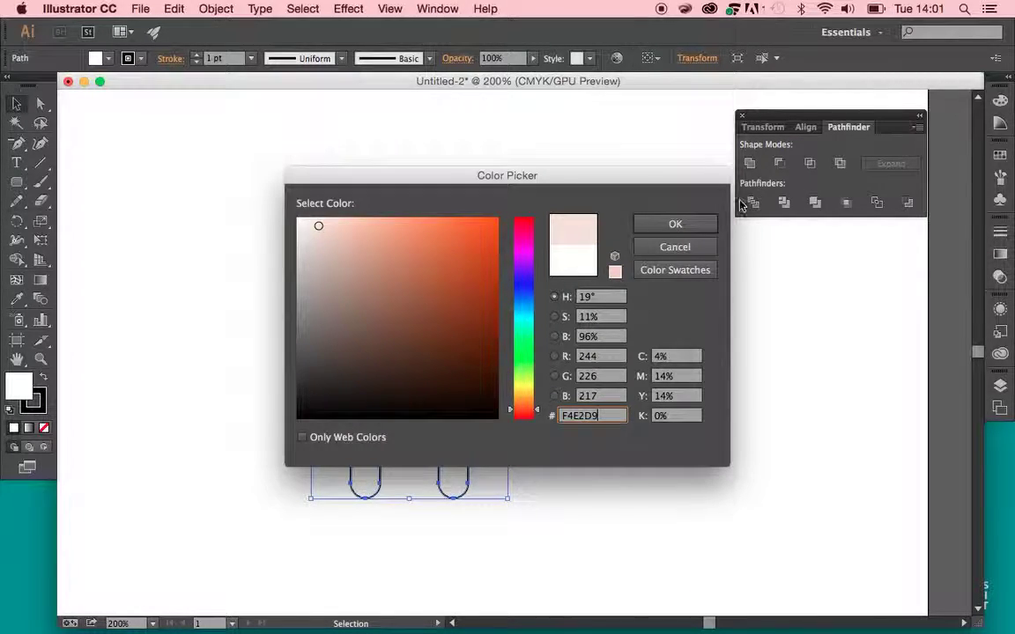
left_click(696, 225)
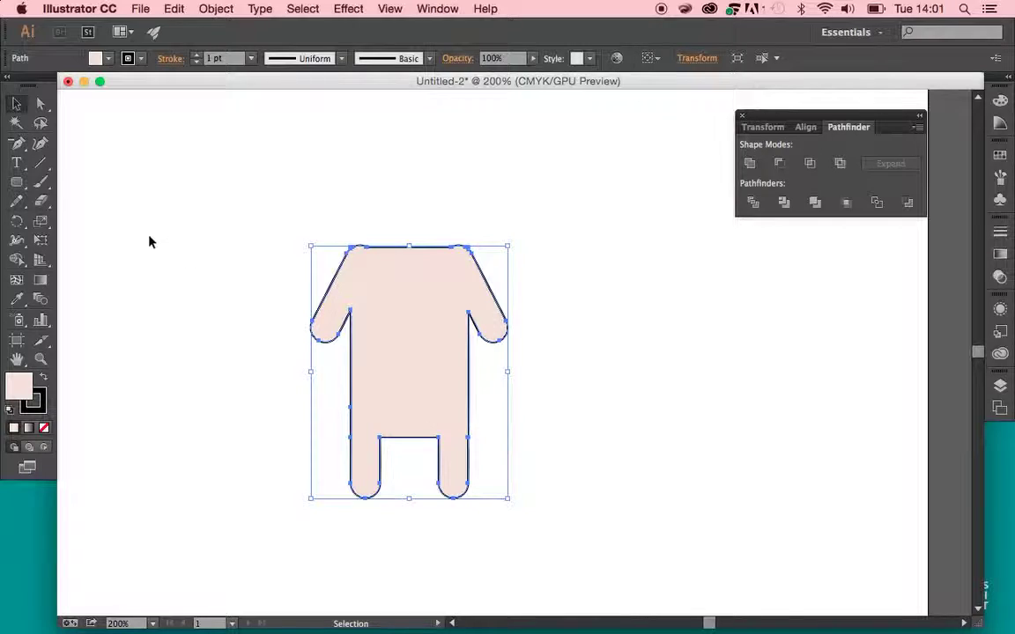
Draw a circle about 90.5 pt in diameter as the head, centred above the body and slightly overlapping its top edge
left_click(16, 182)
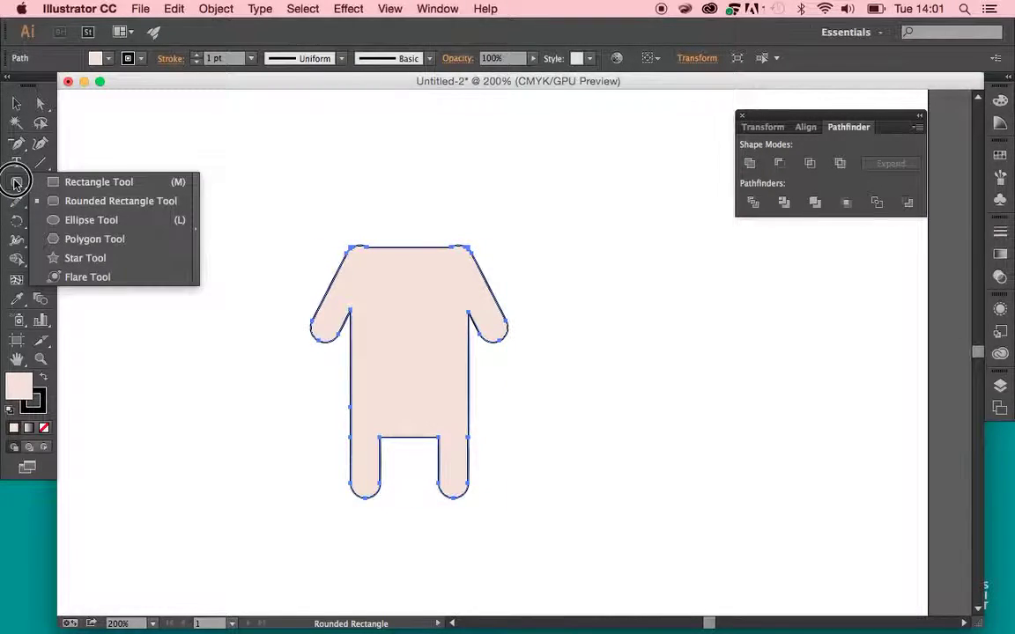
left_click(89, 222)
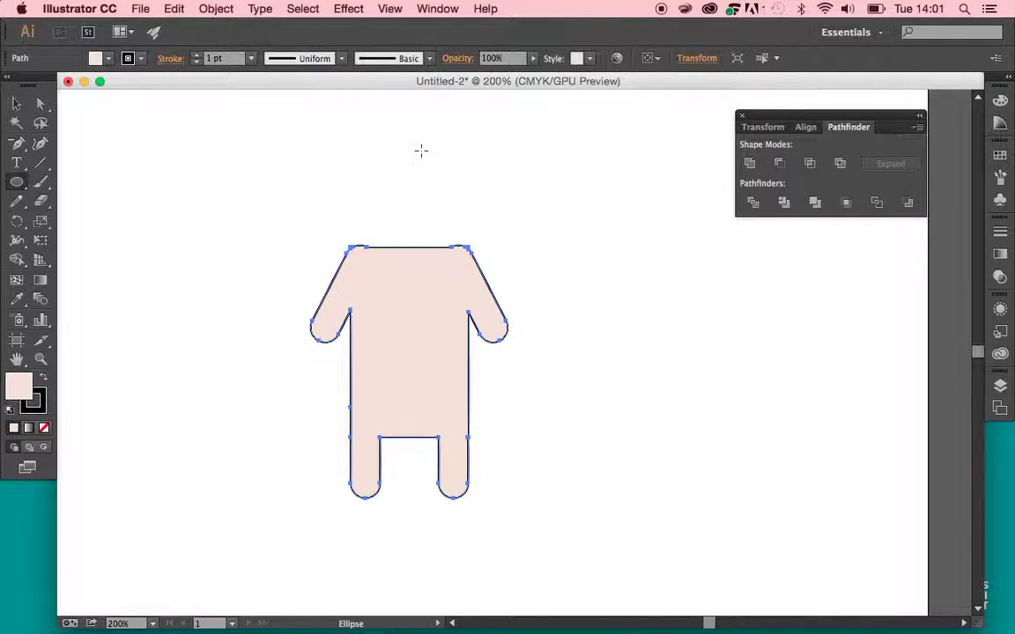
scroll(395, 157, "up", 1)
scroll(395, 157, "up", 3)
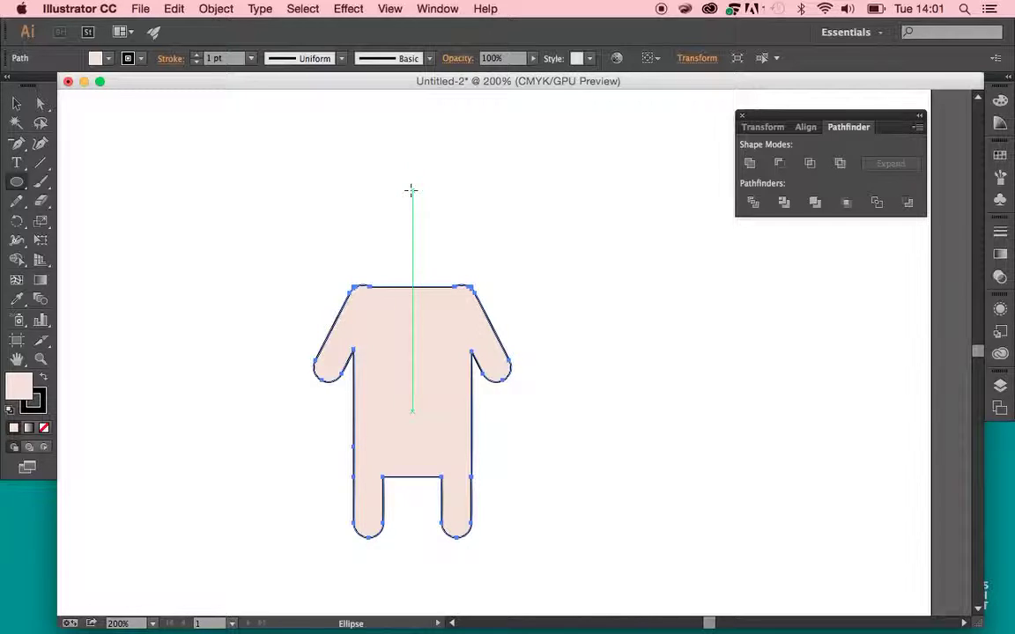
left_click_drag(410, 190, 499, 358)
mouse_move(529, 317)
left_mouse_down()
mouse_move(543, 345)
mouse_move(542, 313)
mouse_move(546, 326)
mouse_move(527, 344)
mouse_move(550, 320)
mouse_move(483, 229)
mouse_move(548, 340)
mouse_move(525, 302)
mouse_move(535, 327)
left_mouse_up()
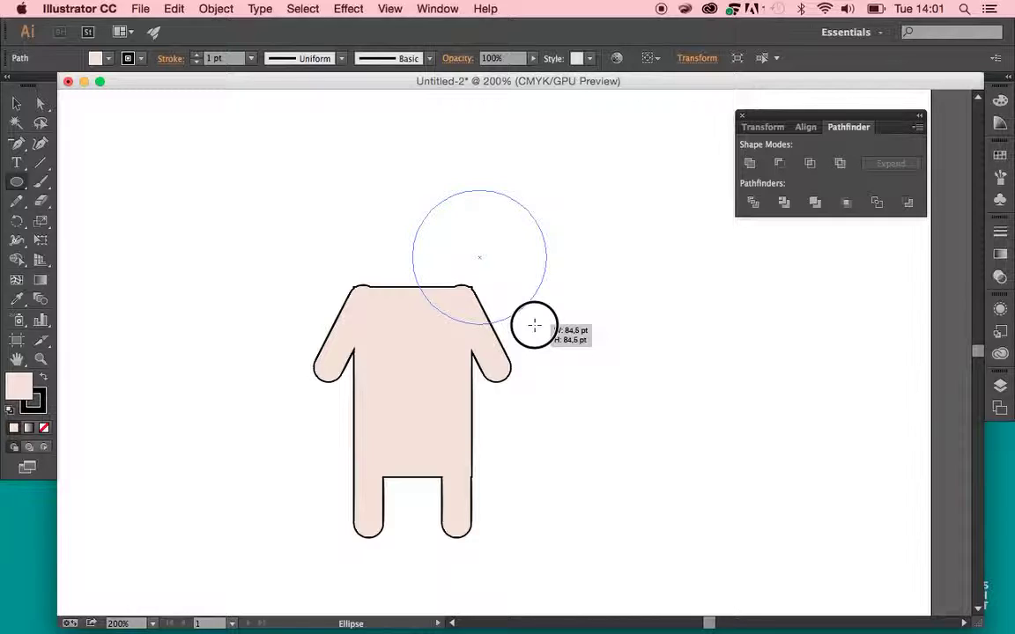
mouse_move(535, 326)
left_mouse_down()
mouse_move(462, 295)
mouse_move(484, 326)
mouse_move(464, 297)
mouse_move(464, 318)
mouse_move(451, 288)
mouse_move(458, 309)
mouse_move(455, 302)
left_mouse_up()
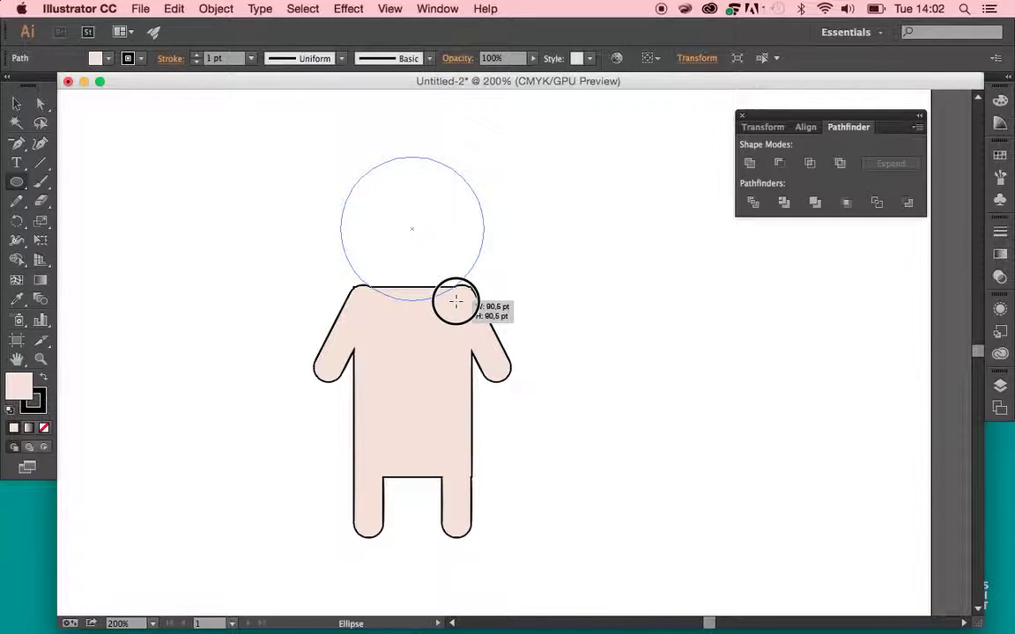
left_click_drag(456, 301, 456, 302)
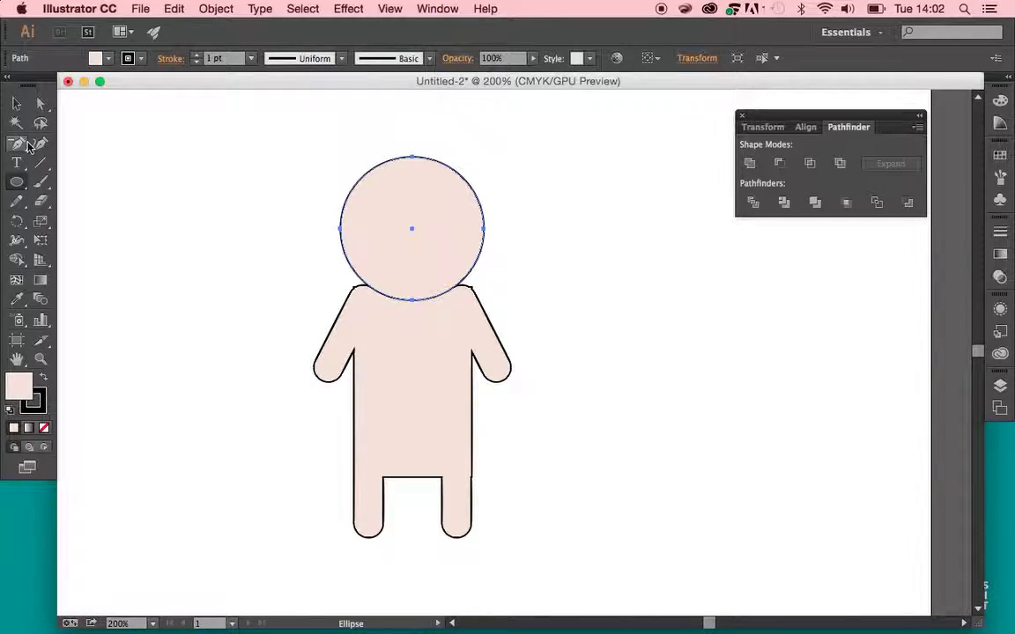
left_click(18, 105)
left_click(172, 206)
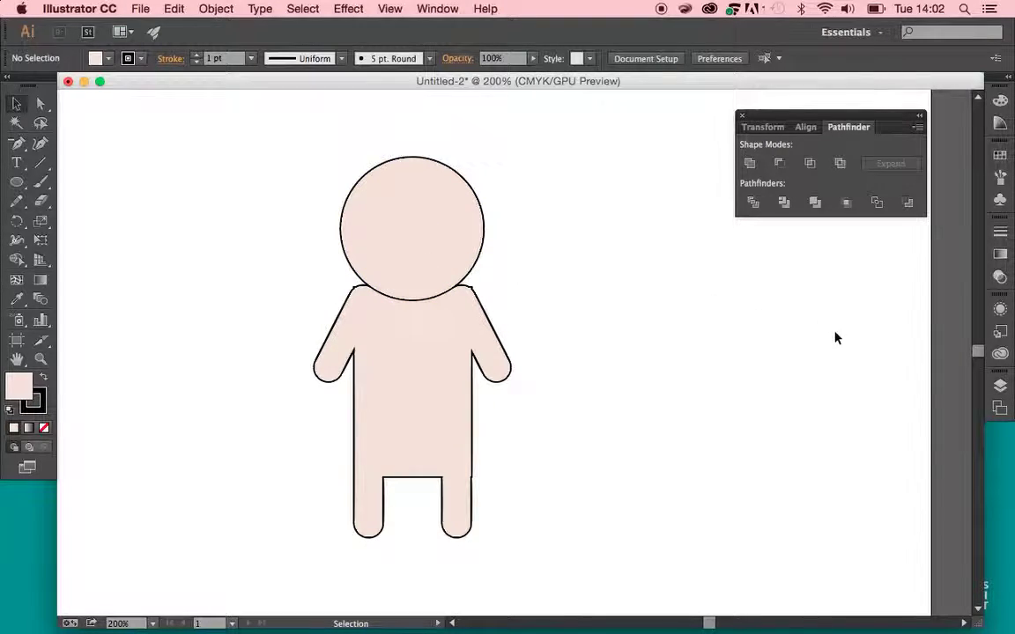
Cut the head circle, create a new layer above the body's layer, and paste the head in place there
left_click(1004, 385)
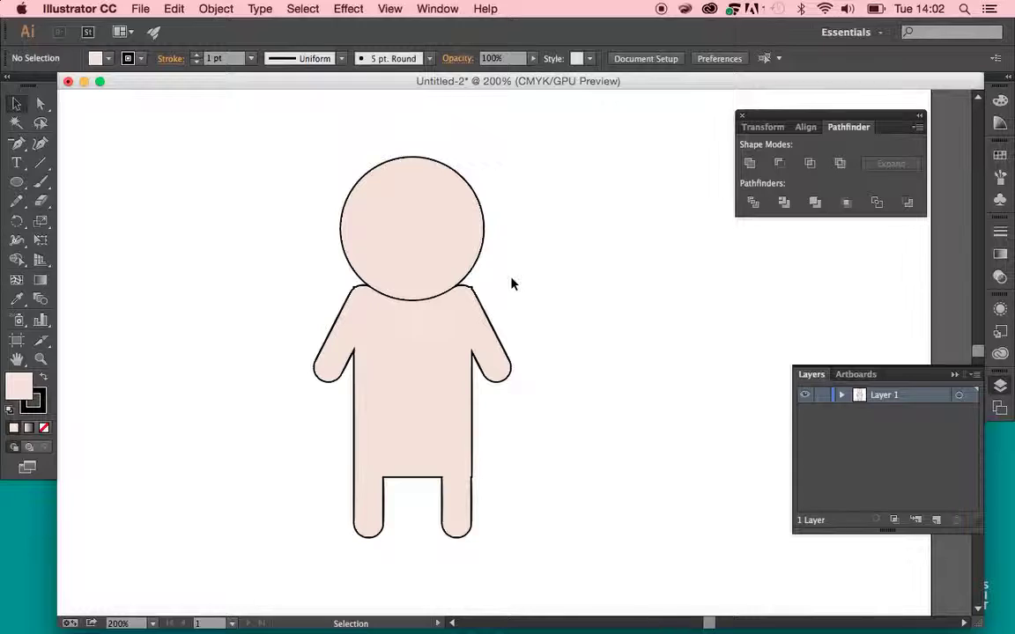
left_click(460, 247)
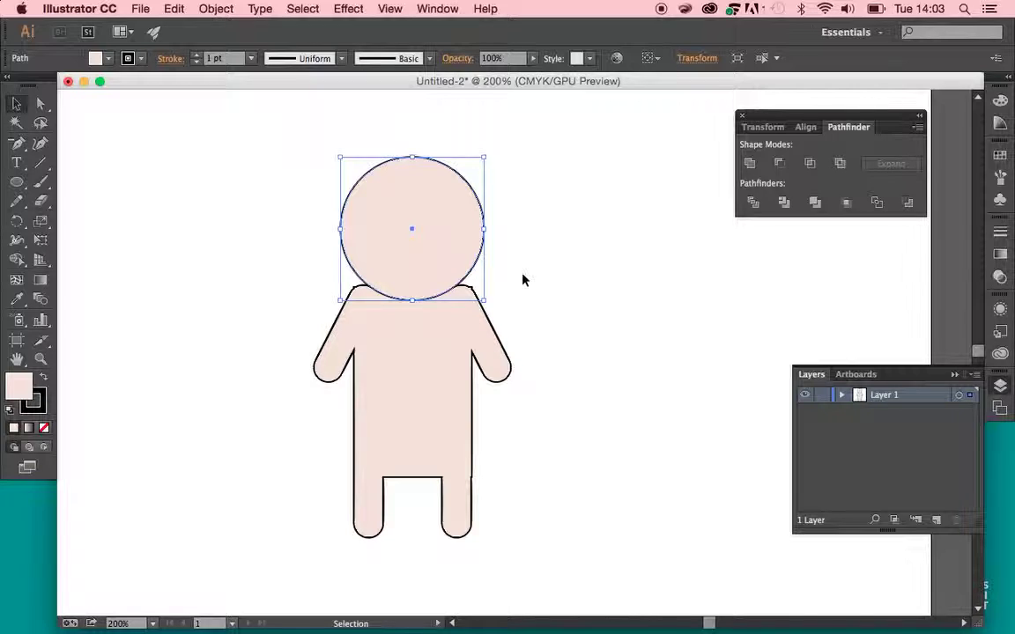
key("a")
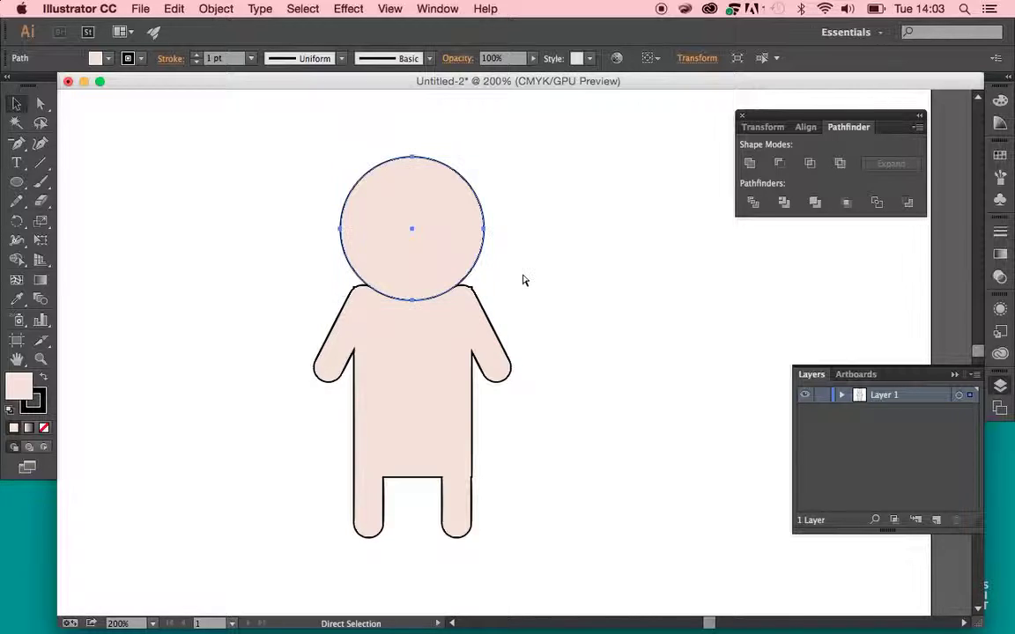
key("Delete")
key("v")
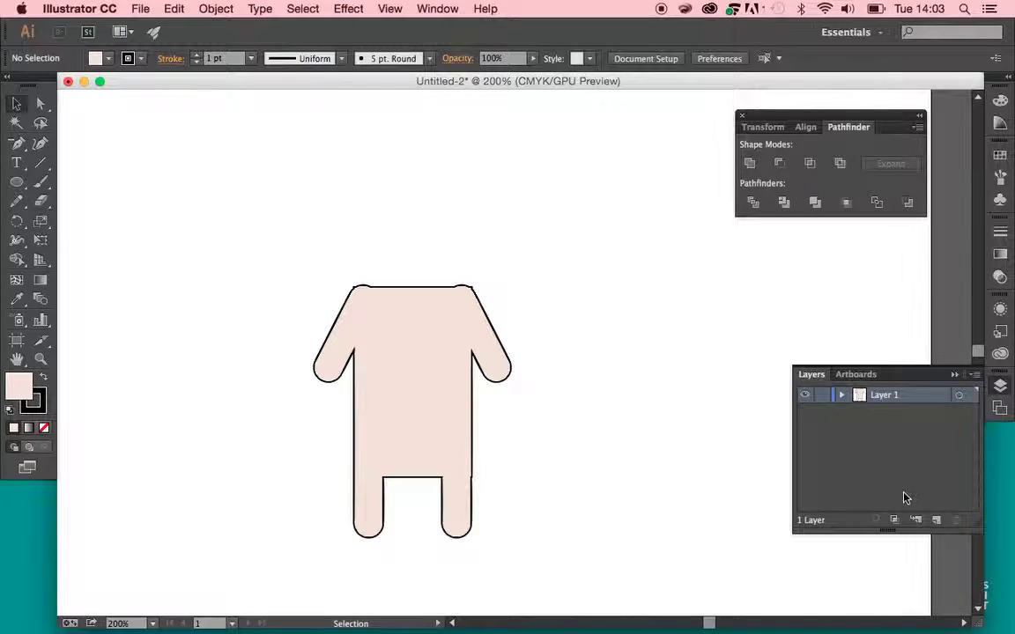
left_click(936, 522)
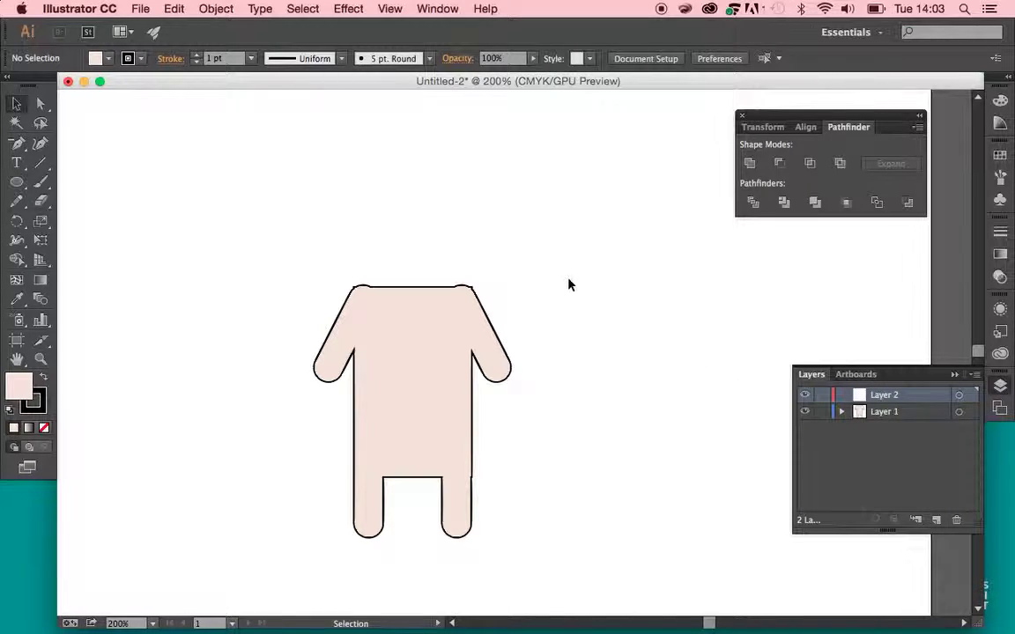
key("a")
key("super+f")
key("v")
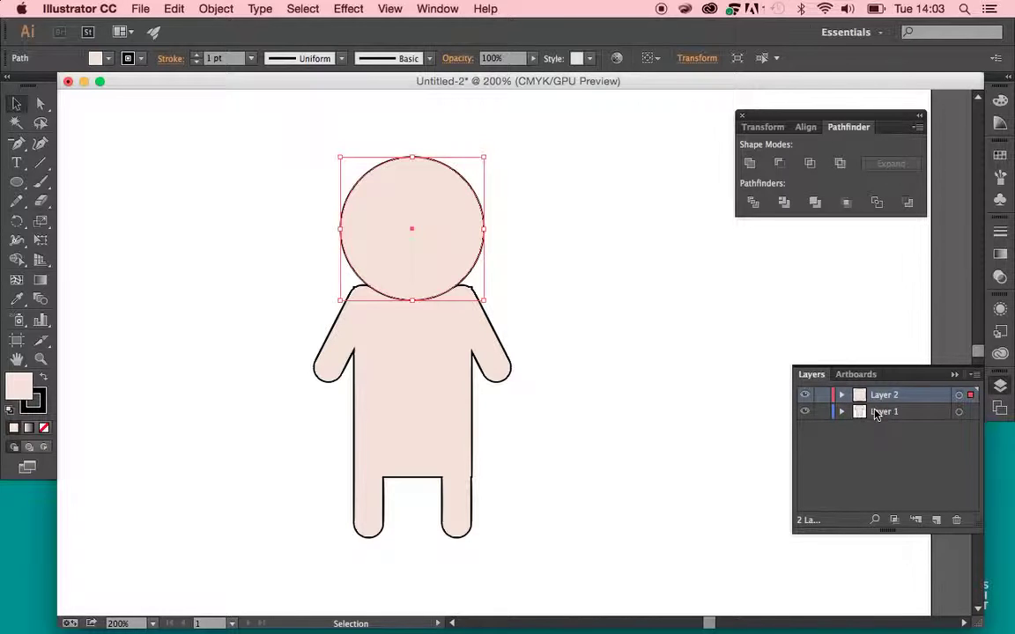
Lock Layer 1, which holds the body, and test that the body cannot be selected
left_click(823, 414)
left_click(425, 412)
left_click(392, 394)
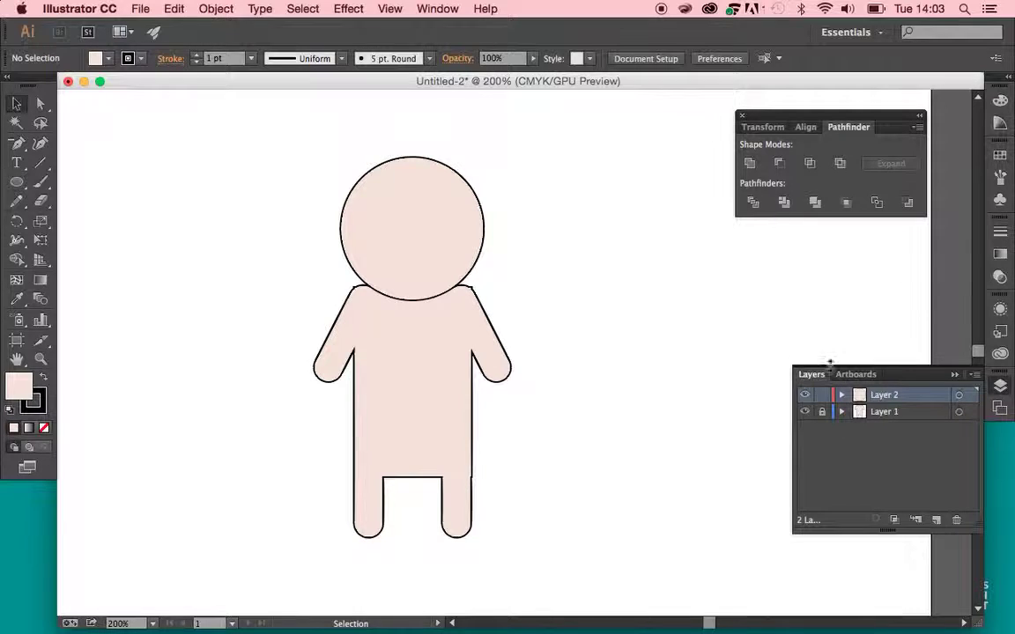
Rename Layer 2 as head and Layer 1 as body, and make the head layer active
double_click(883, 396)
type("head")
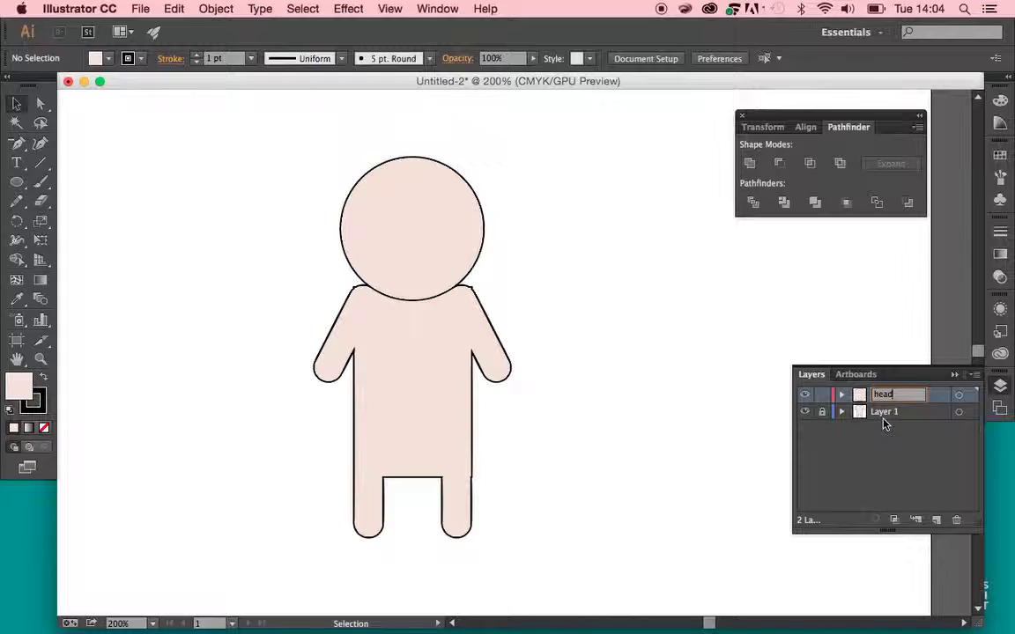
left_click(884, 418)
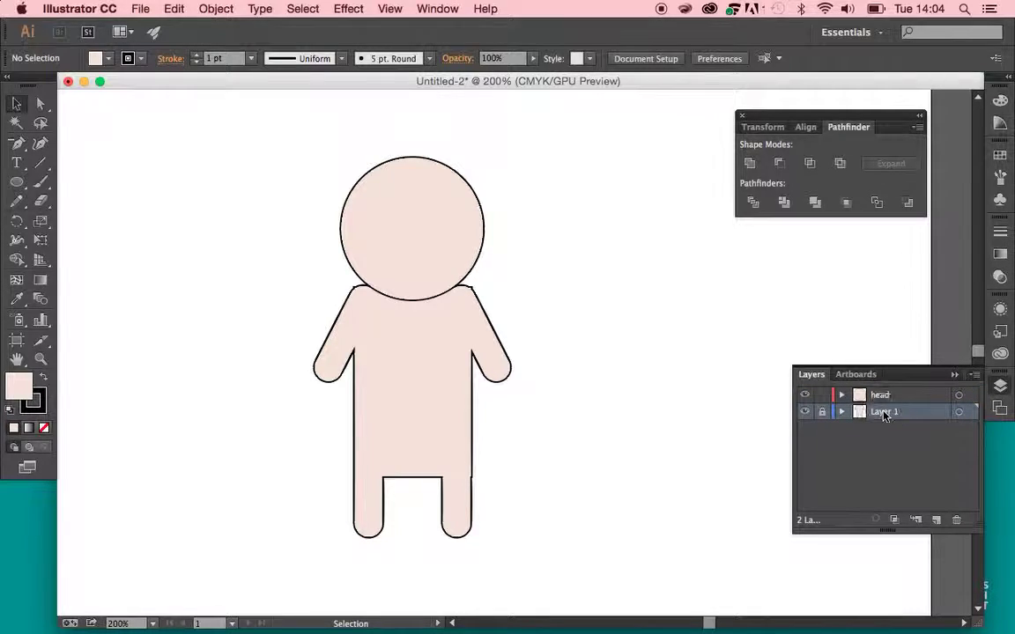
double_click(884, 412)
type("body")
left_click(659, 404)
left_click(907, 402)
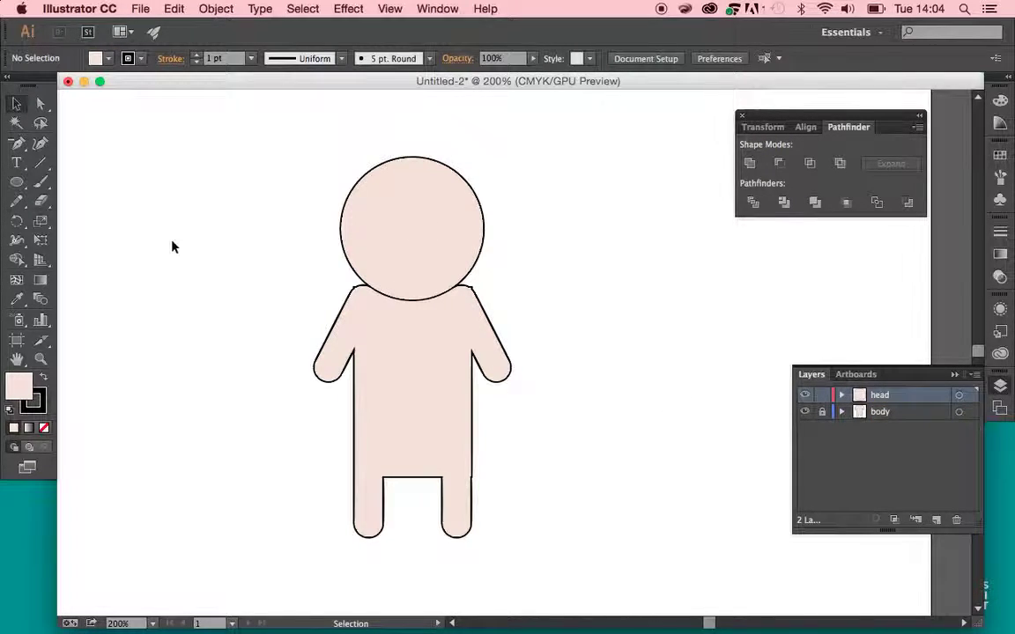
Draw a white, black-outlined circle with default fill and stroke as the left eye, slightly over a quarter of the head's width
key("z")
left_click(430, 276)
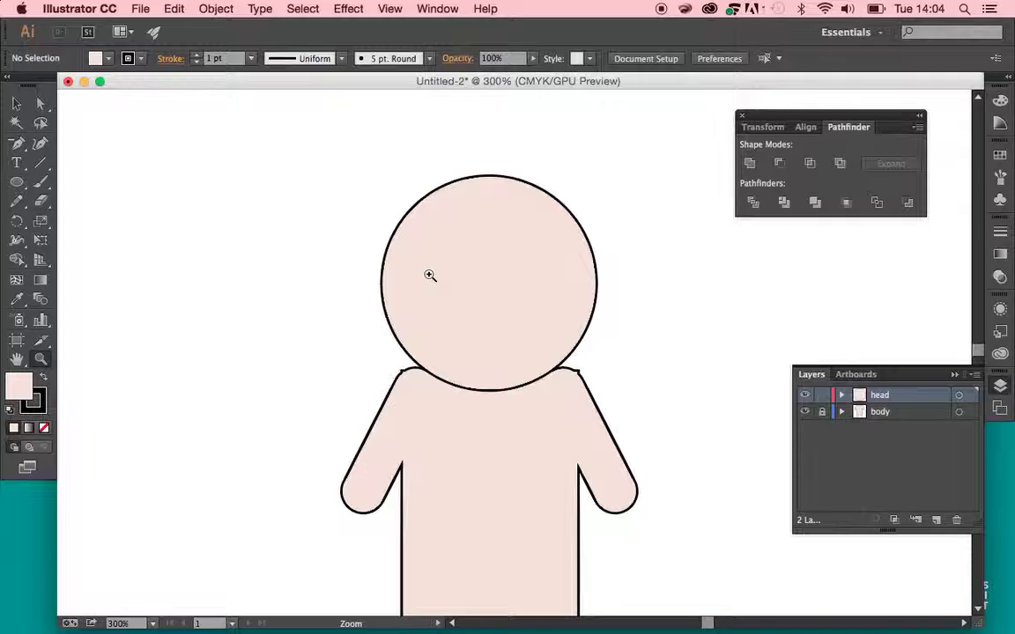
left_click(441, 276)
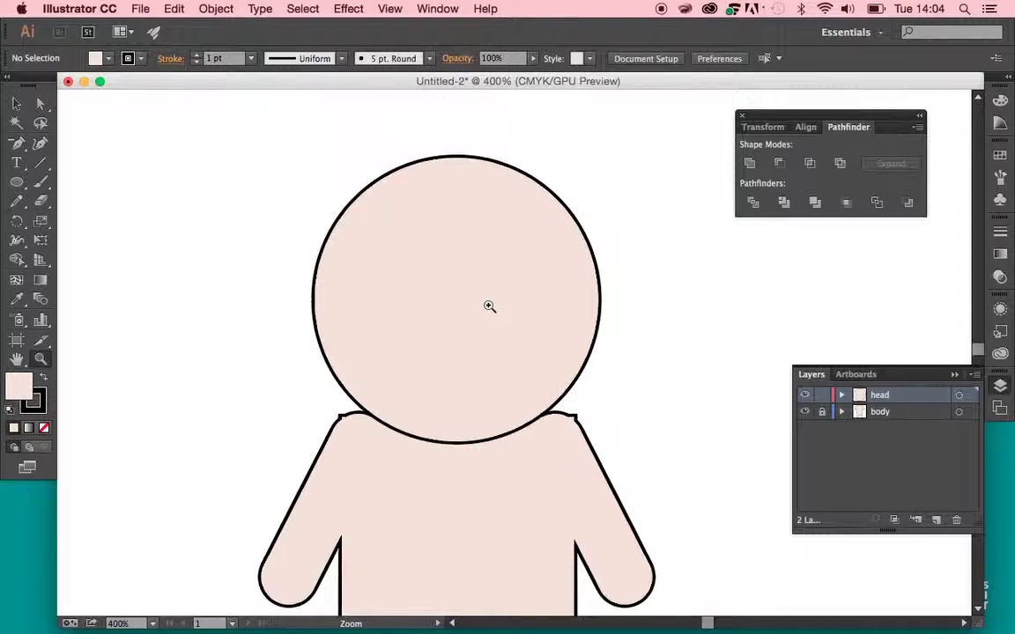
left_click(17, 181)
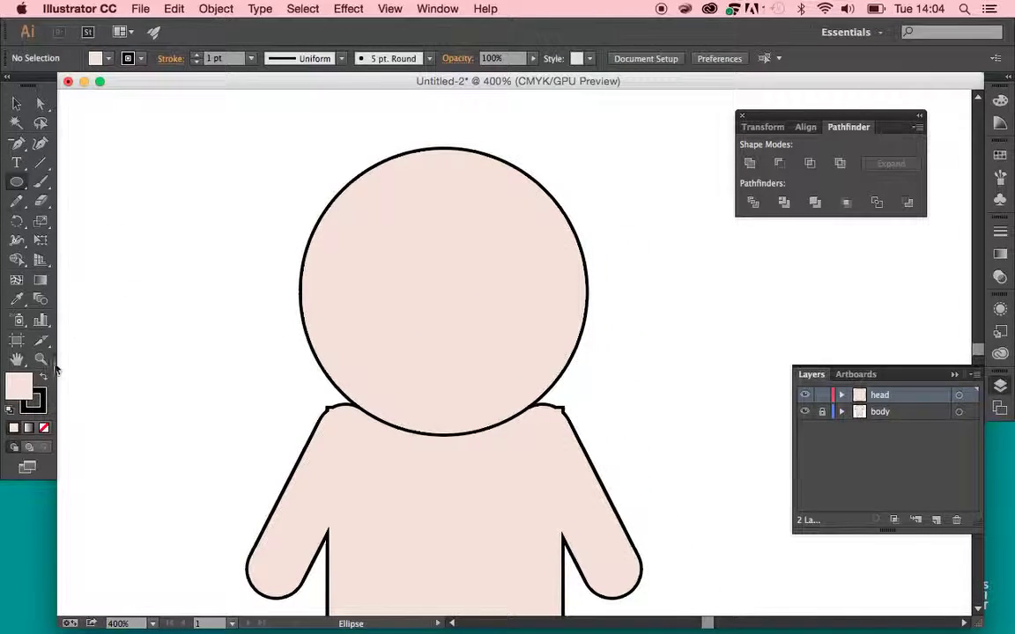
left_click(11, 411)
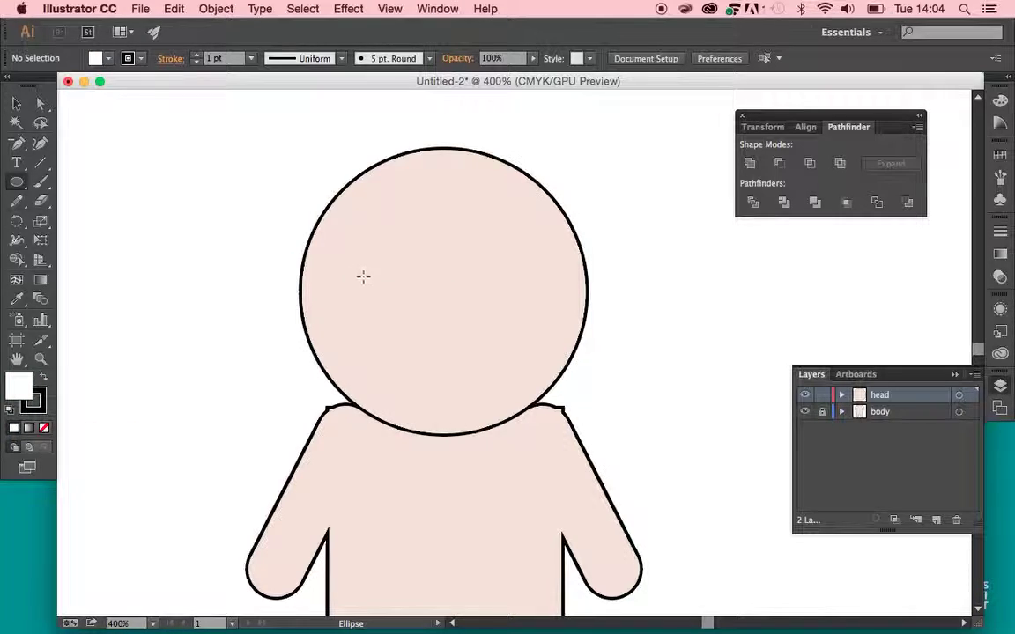
left_click_drag(374, 245, 420, 353)
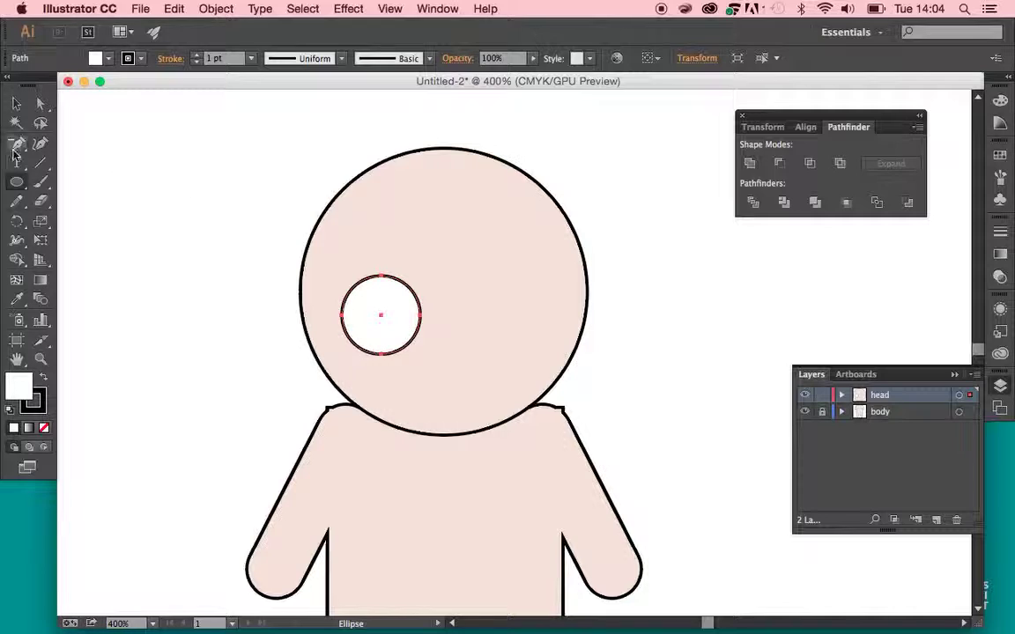
left_click(16, 182)
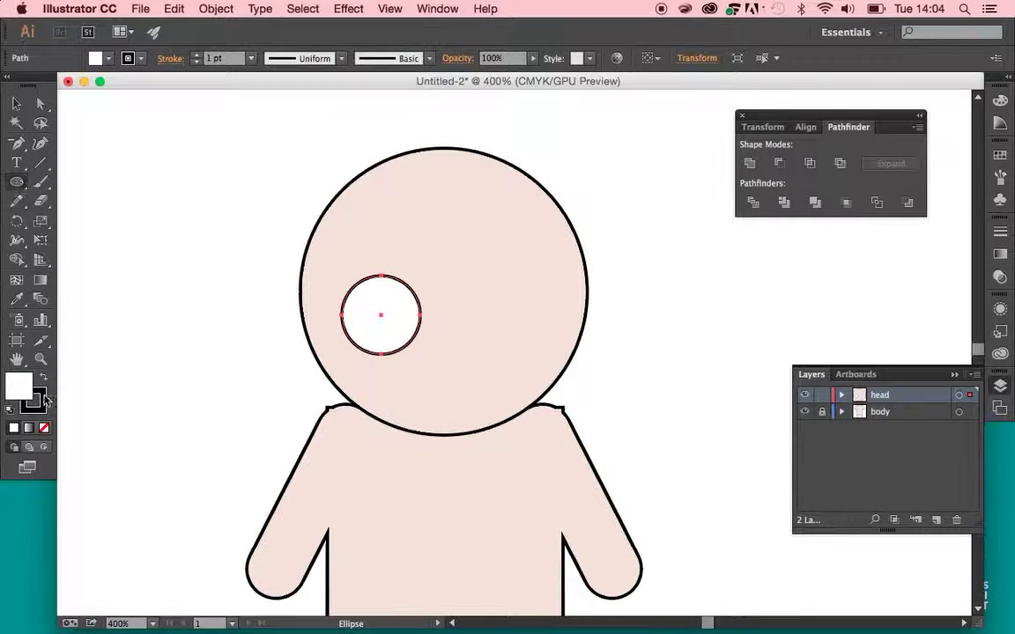
left_click(43, 380)
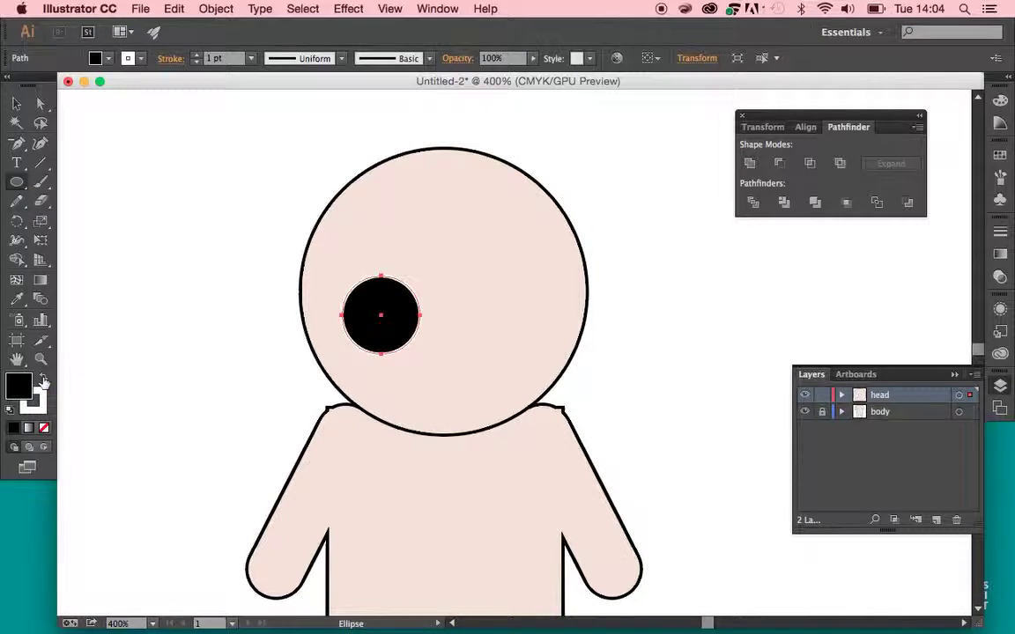
key("shift+x")
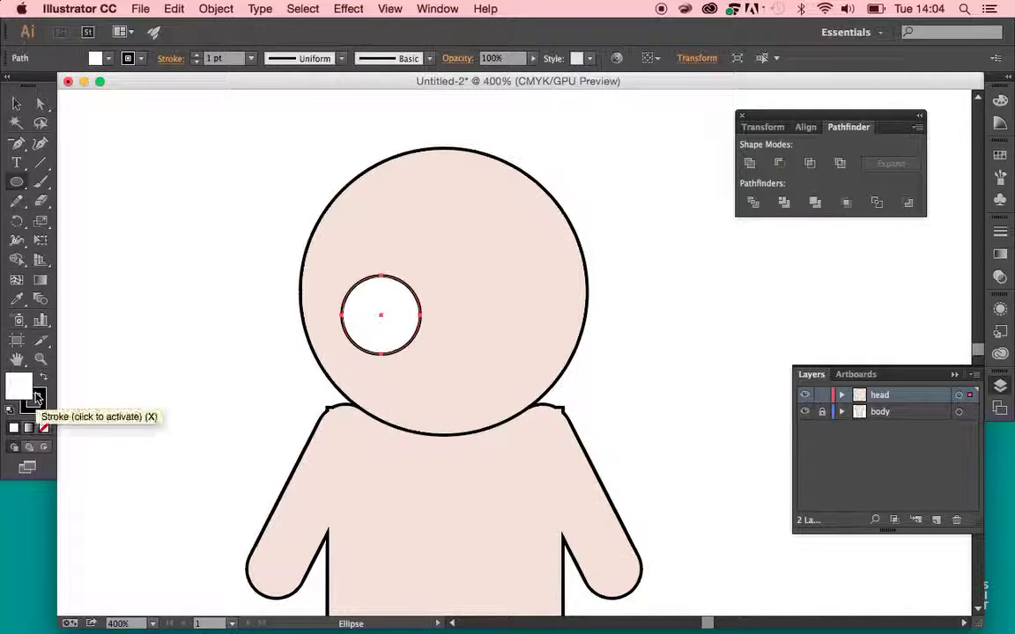
Draw a black, strokeless pupil about half the eye's width inside the upper right part of the left eye
left_click(18, 106)
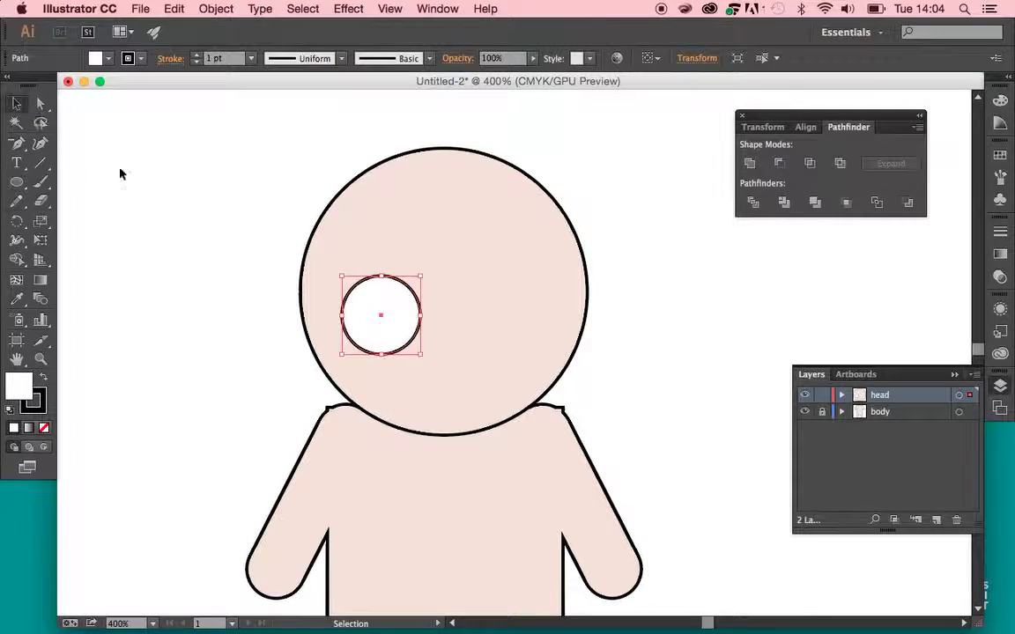
left_click(172, 258)
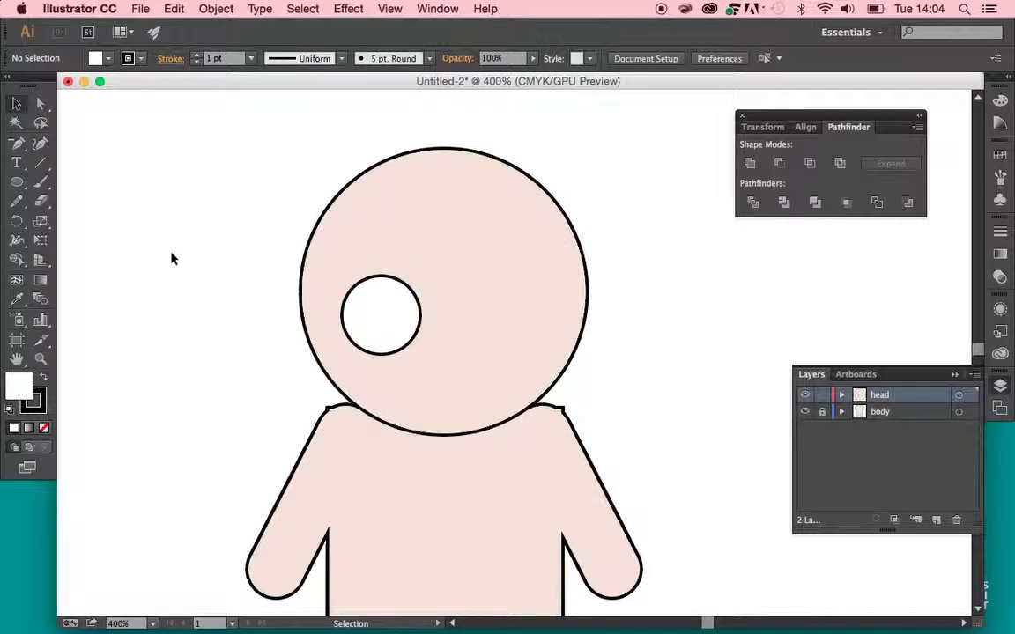
left_click(43, 379)
left_click(42, 403)
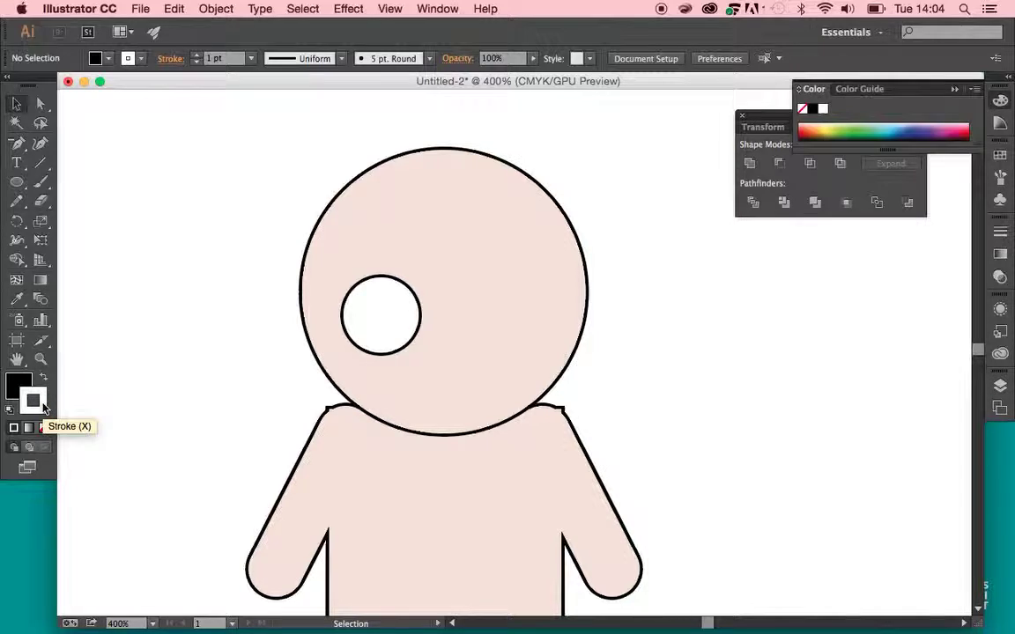
left_click(44, 428)
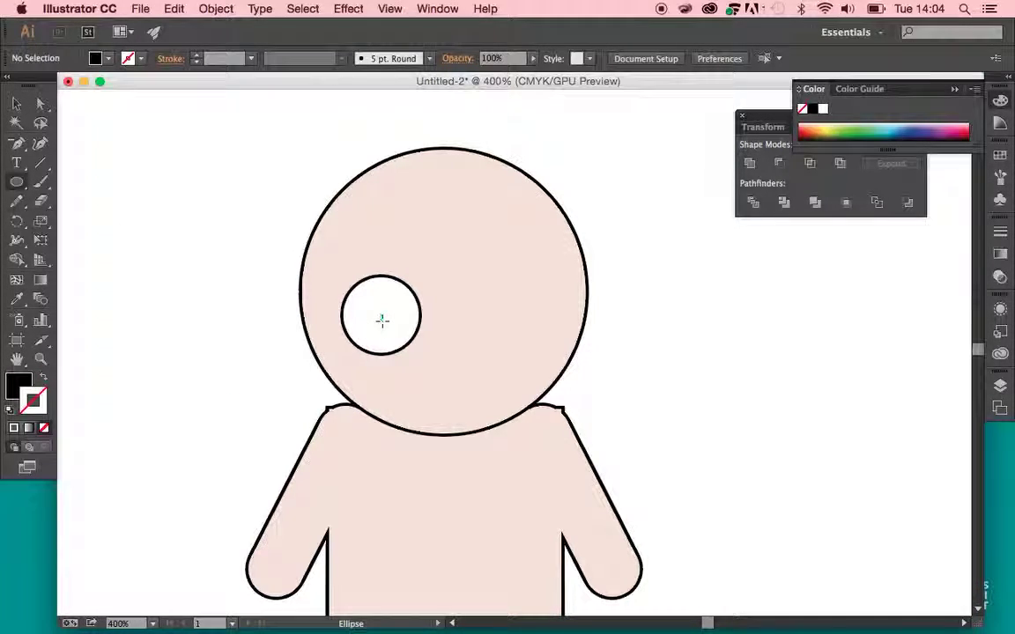
mouse_move(381, 319)
left_mouse_down()
mouse_move(411, 352)
mouse_move(397, 302)
left_mouse_up()
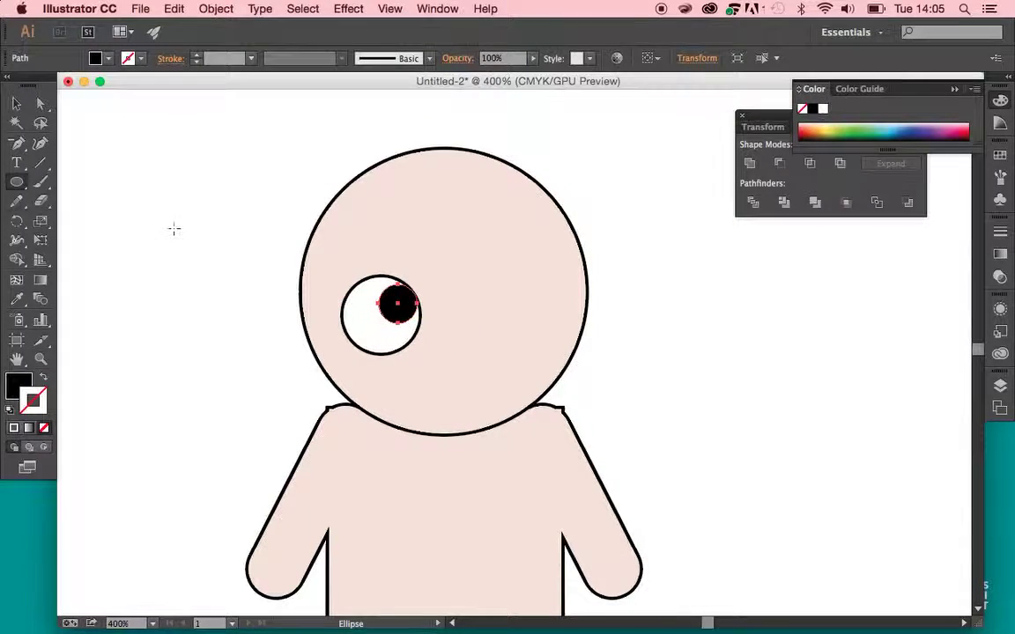
left_click(16, 103)
left_click(115, 175)
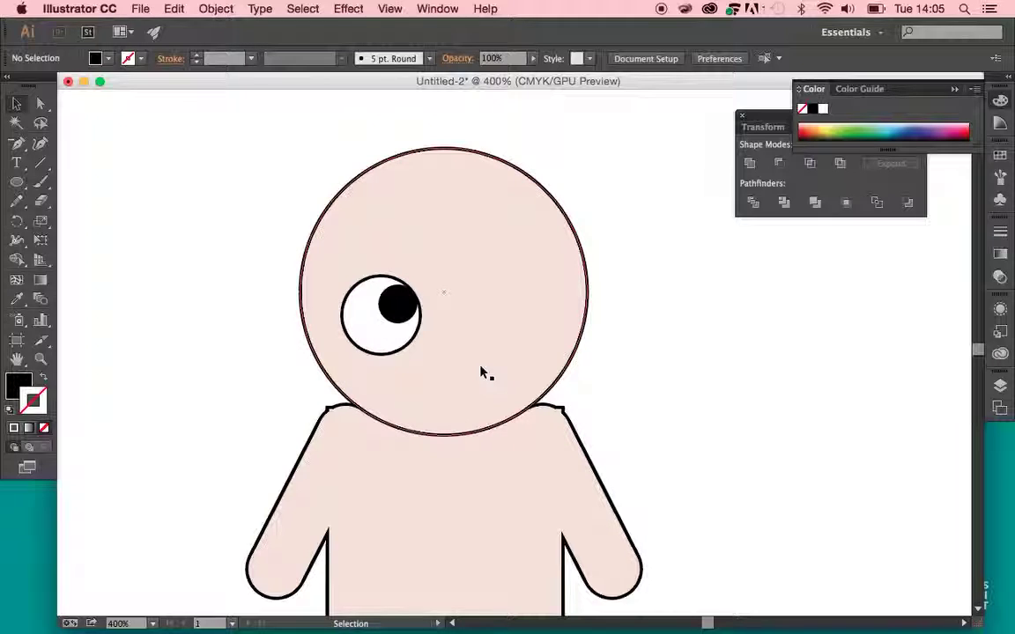
Duplicate the left eye together with its pupil straight across to the right side of the face
left_click(408, 310)
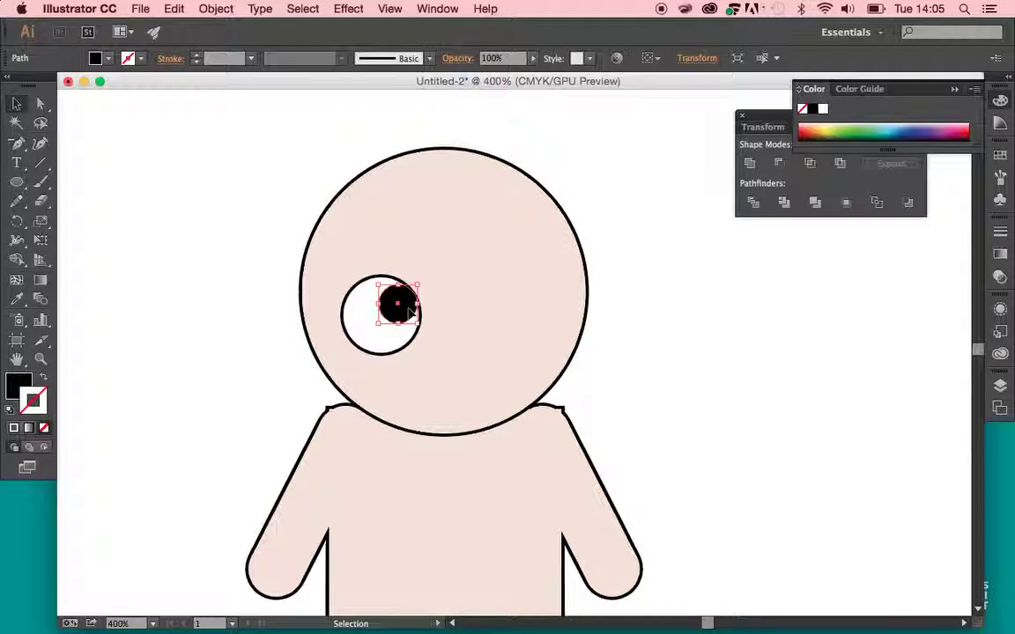
left_click(365, 337, "shift")
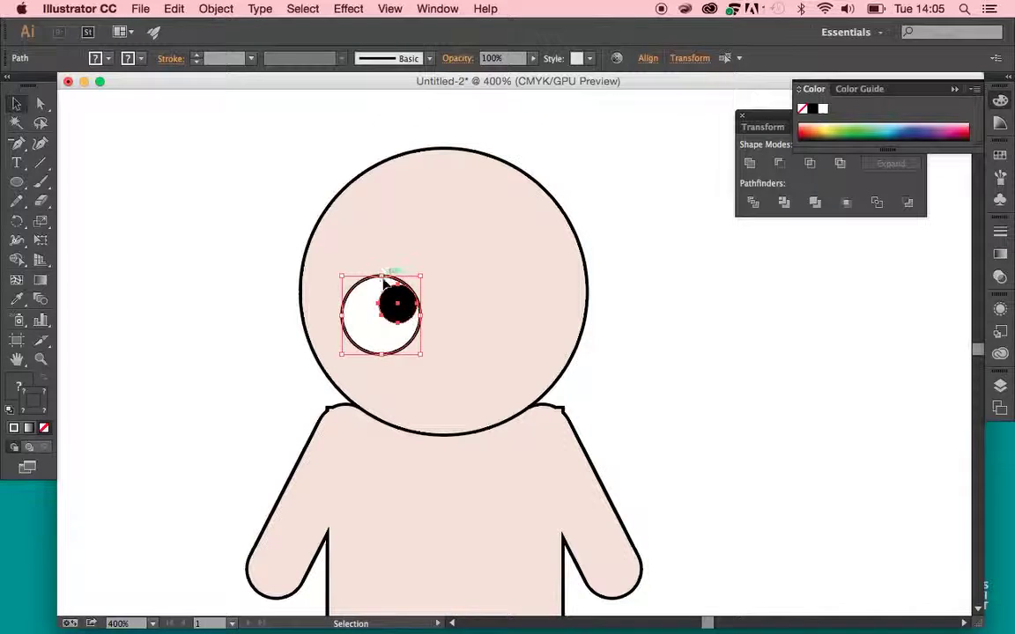
left_click_drag(408, 315, 529, 324)
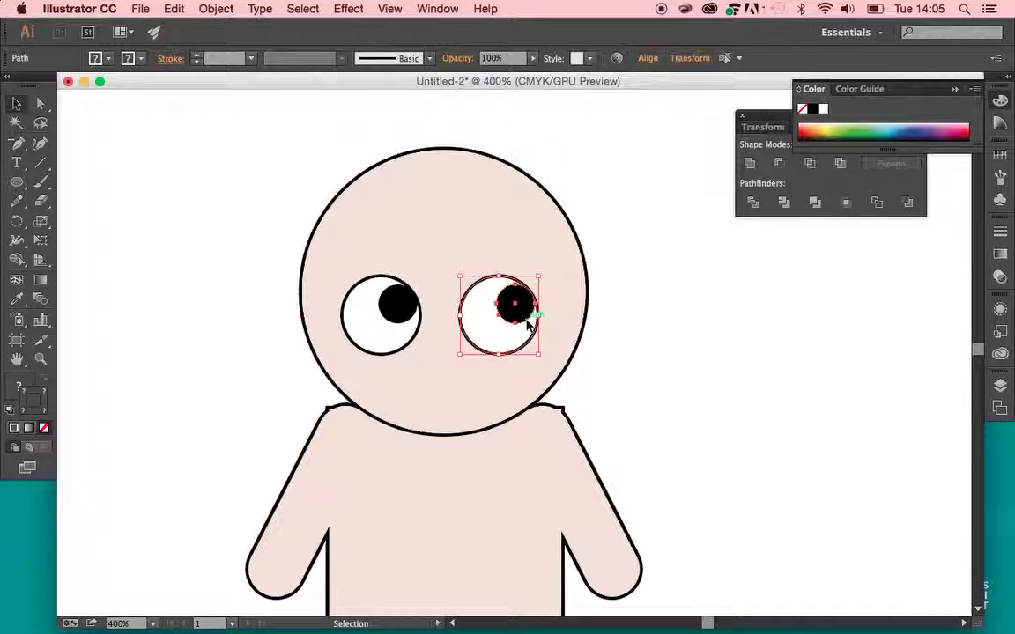
left_click(626, 354)
Draw a small circle with default white fill and black stroke centred below the eyes as the mouth
scroll(487, 388, "down", 1)
scroll(487, 389, "down", 3)
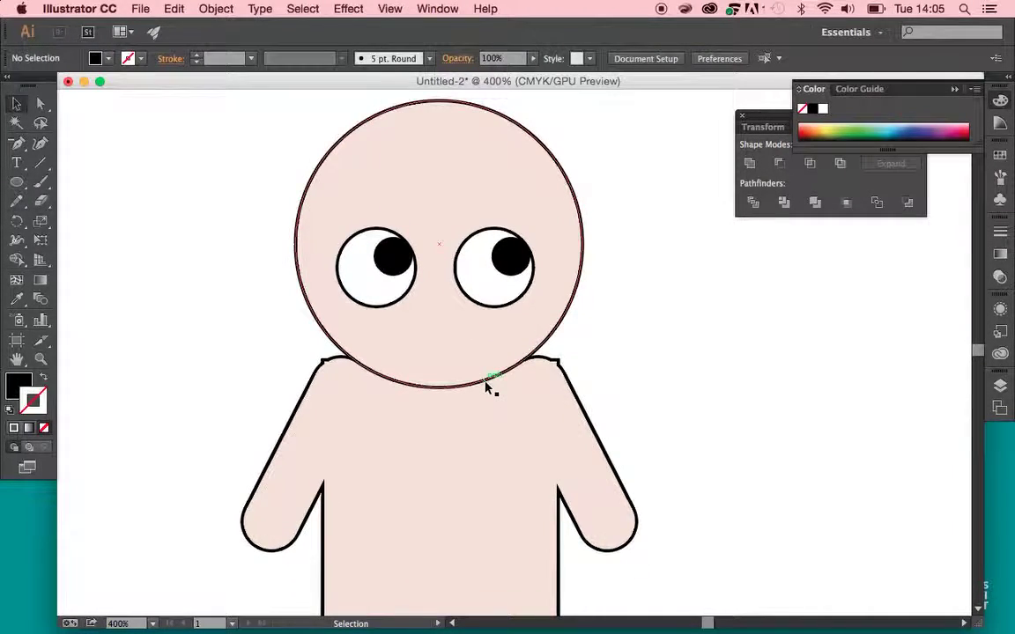
left_click(21, 185)
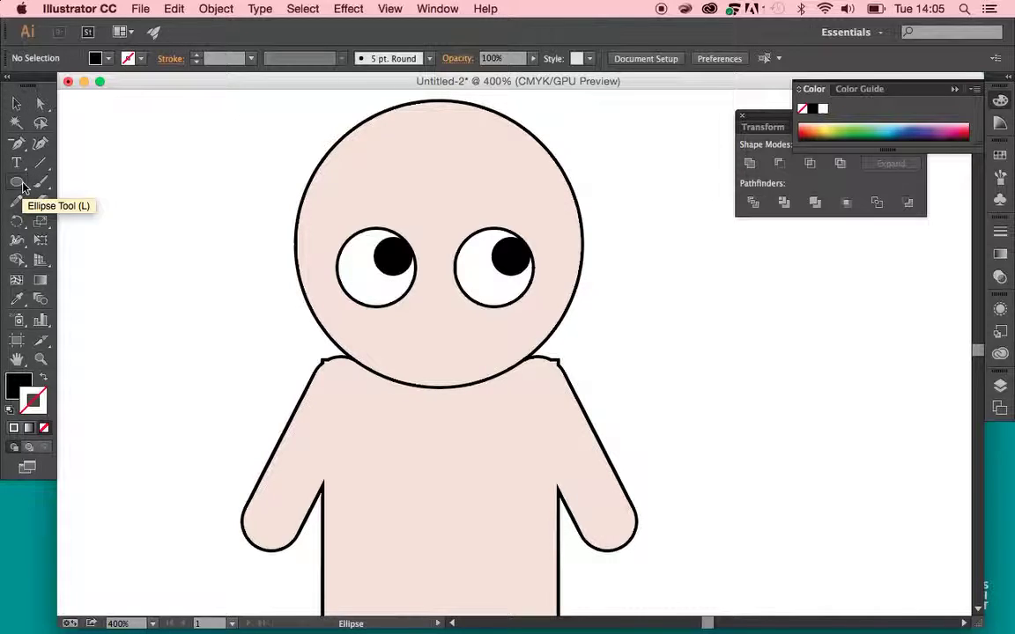
left_click(11, 412)
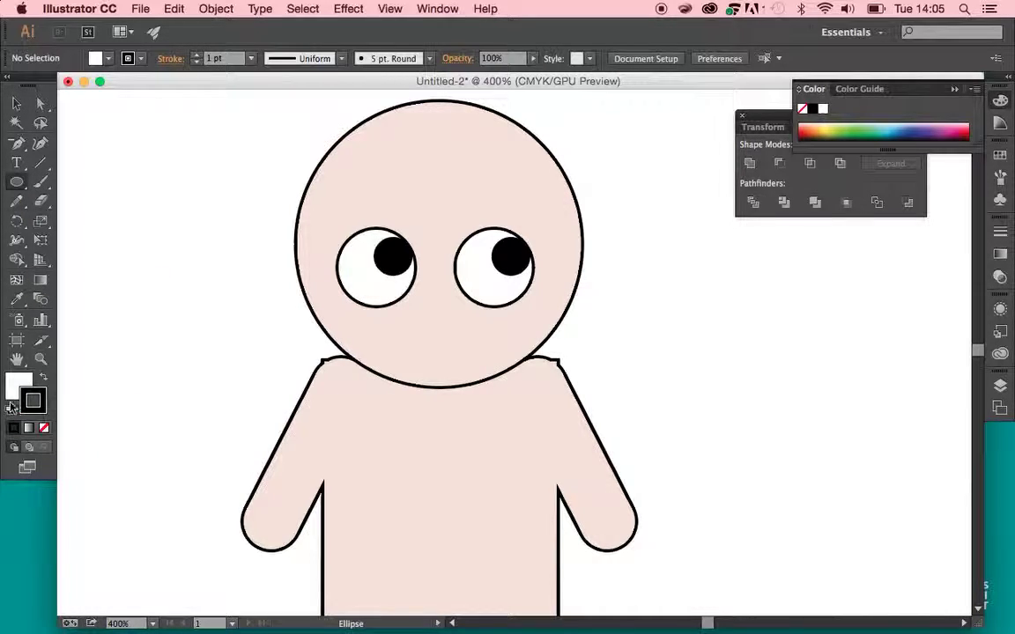
double_click(18, 385)
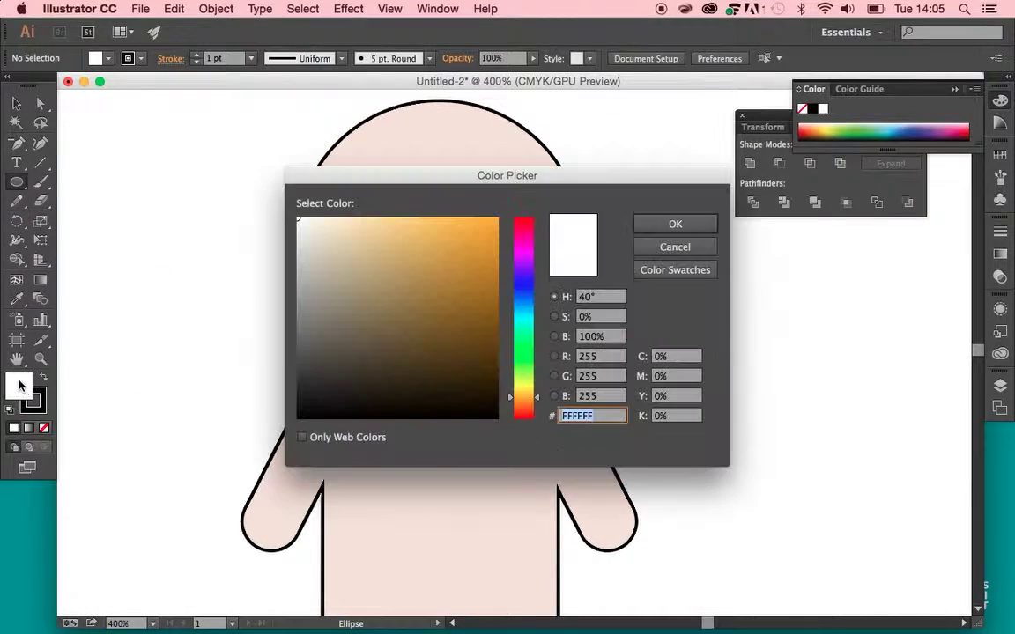
left_click(524, 221)
left_click(675, 224)
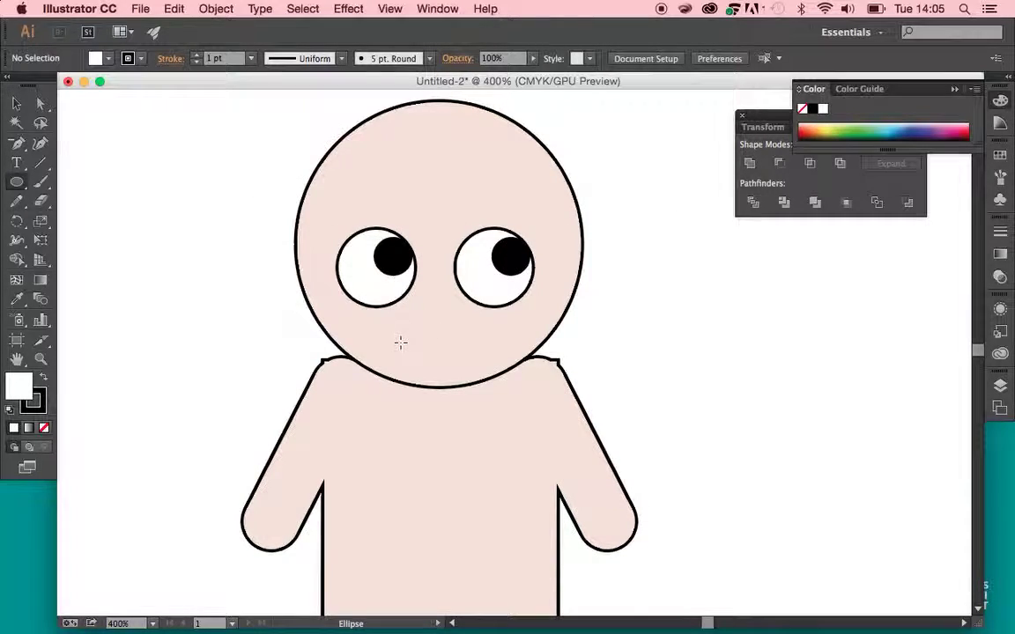
left_click_drag(435, 333, 455, 345)
Fill the mouth circle with a strong pinkish red
double_click(18, 388)
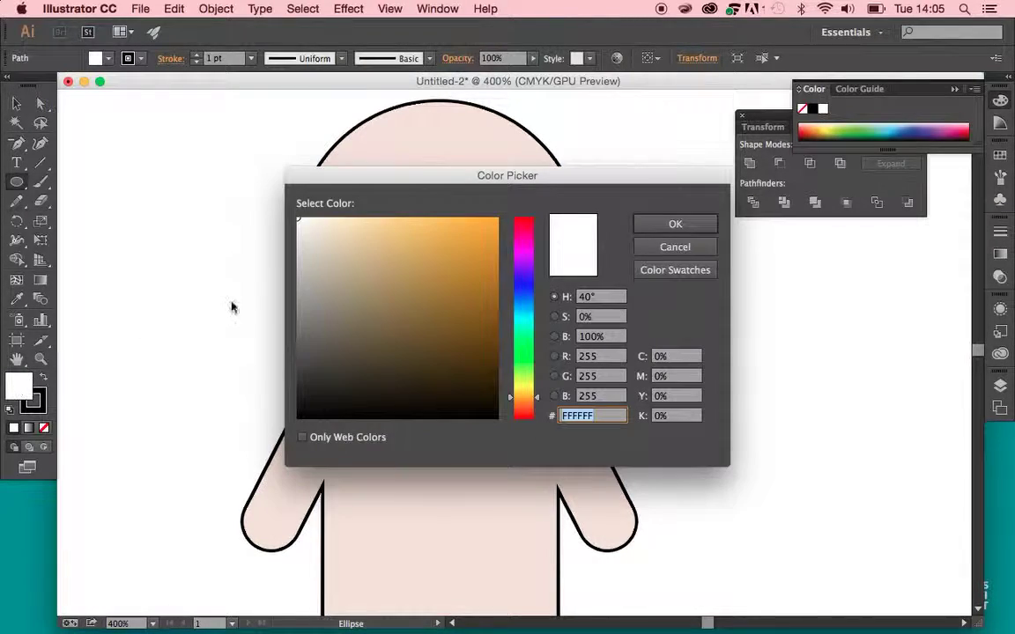
left_click(522, 228)
left_click(492, 226)
left_click(647, 223)
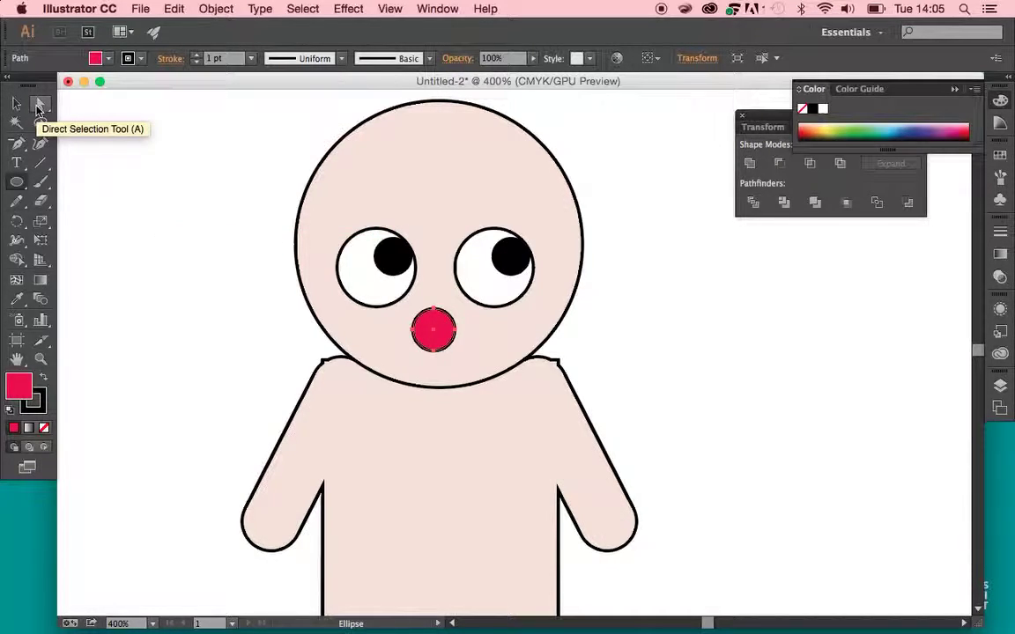
Delete the top anchor point of the red circle to flatten it into an open smiling mouth, and deselect it
left_click_drag(17, 144, 73, 152)
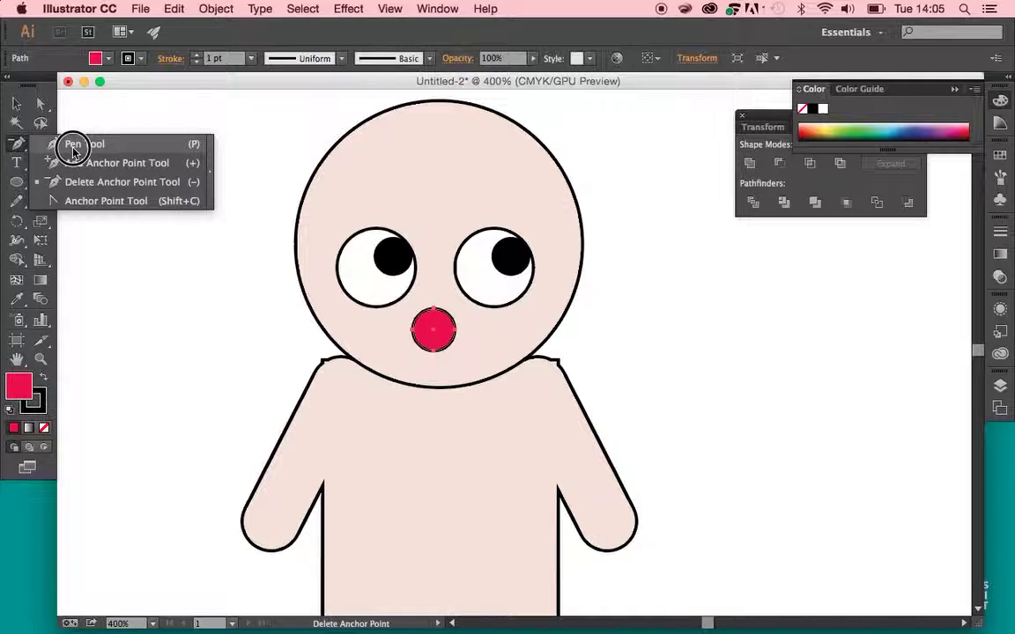
left_click_drag(74, 151, 73, 151)
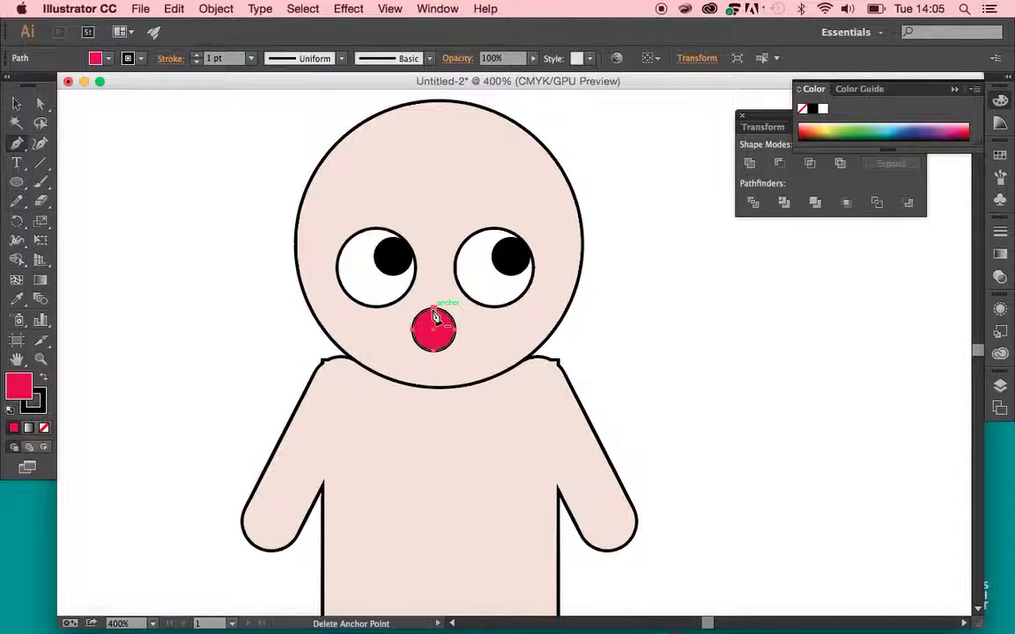
left_click_drag(17, 149, 84, 185)
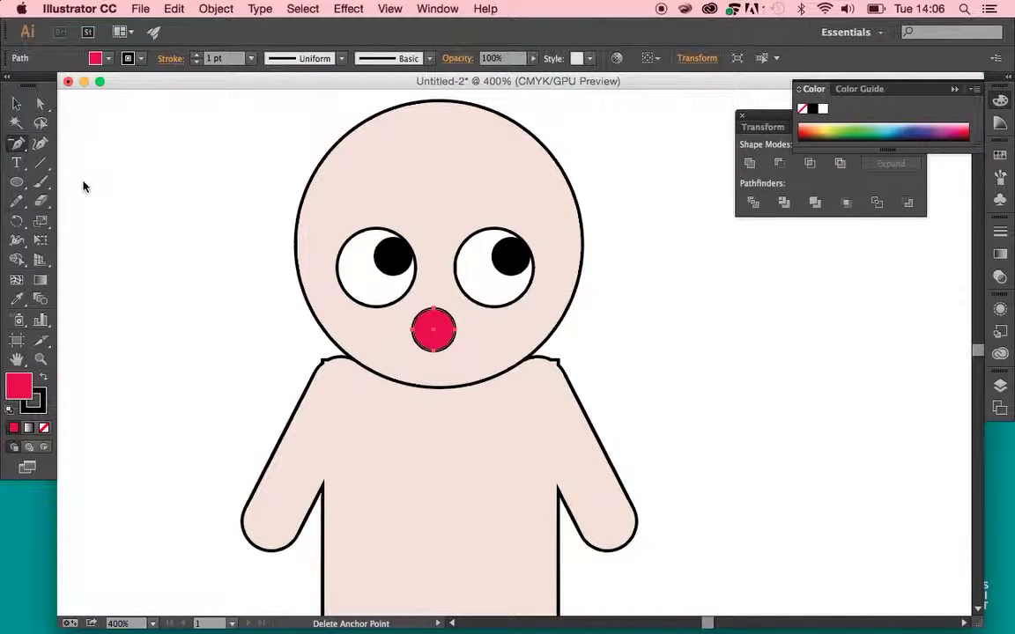
left_click(434, 308)
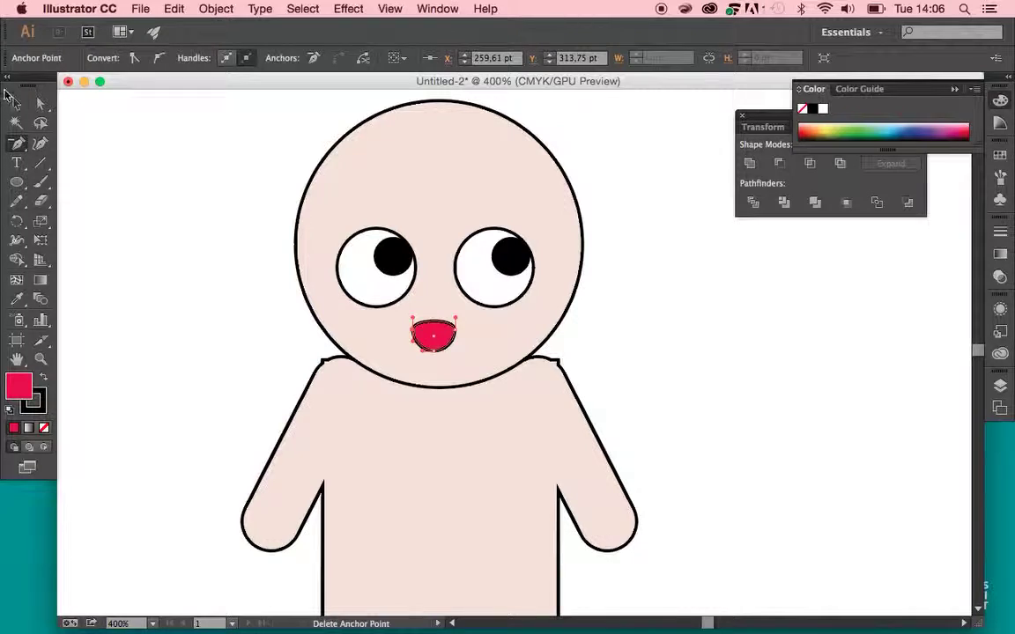
key("v")
left_click(139, 195)
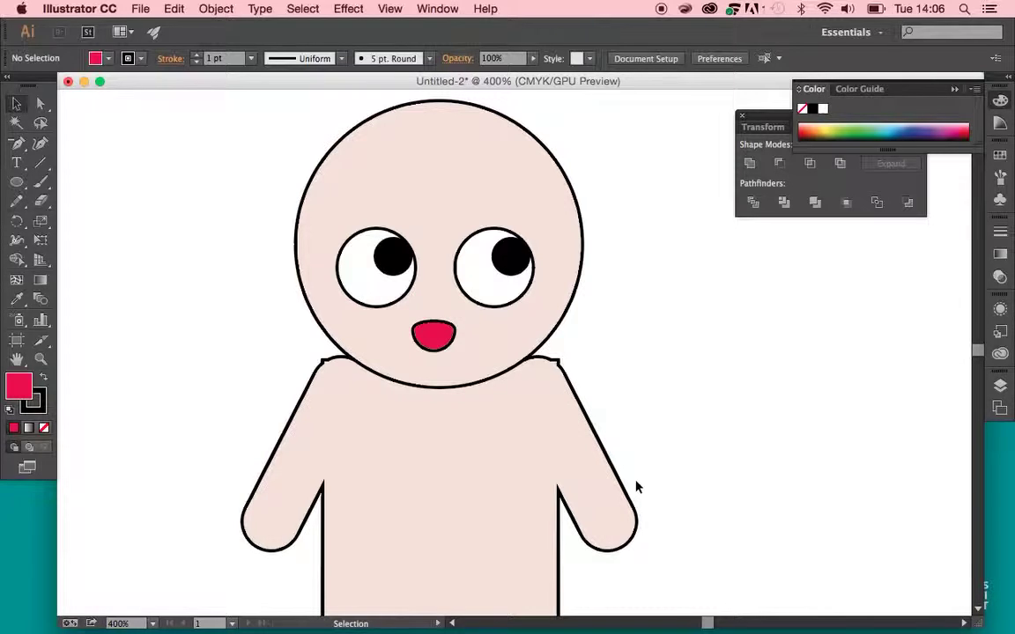
Start a shirt outline with the Pen tool where the left shoulder meets the head, curving over the shoulder to just outside the upper arm
scroll(636, 486, "right", 3)
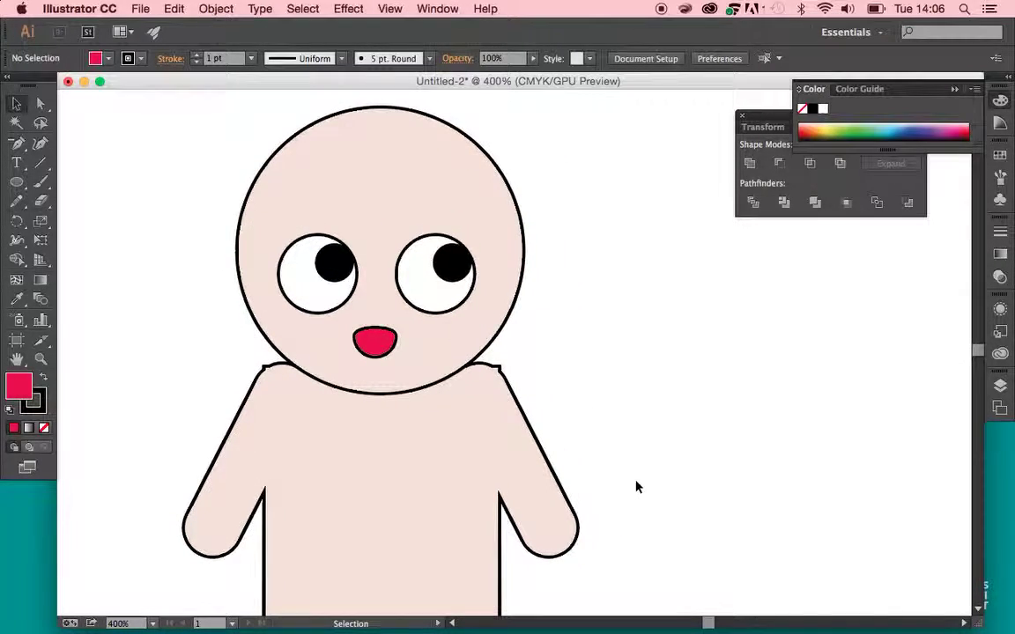
scroll(636, 487, "down", 5)
scroll(636, 486, "up", 3)
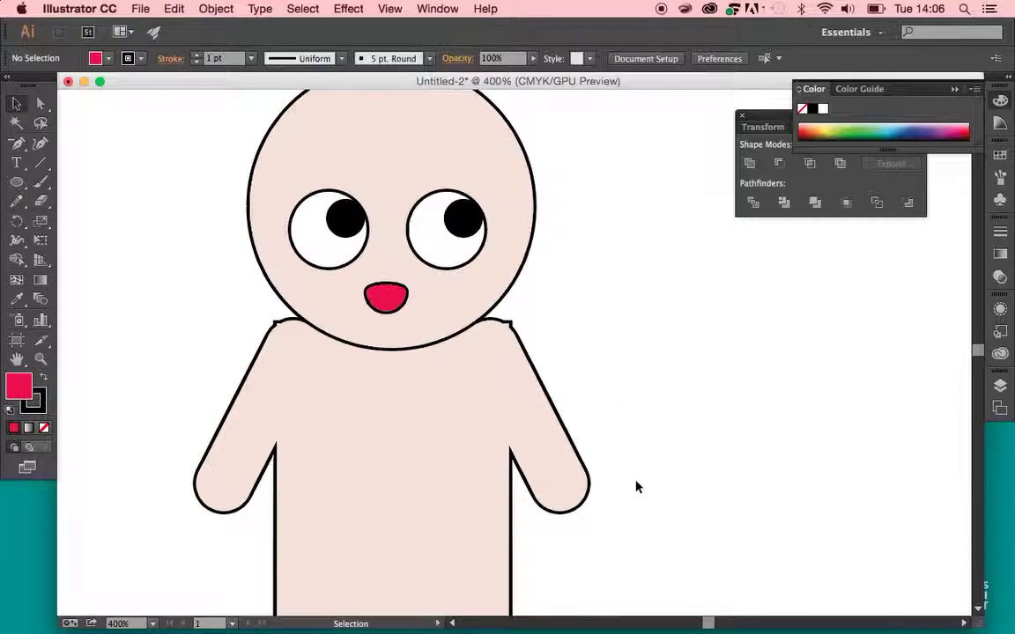
scroll(636, 486, "down", 2)
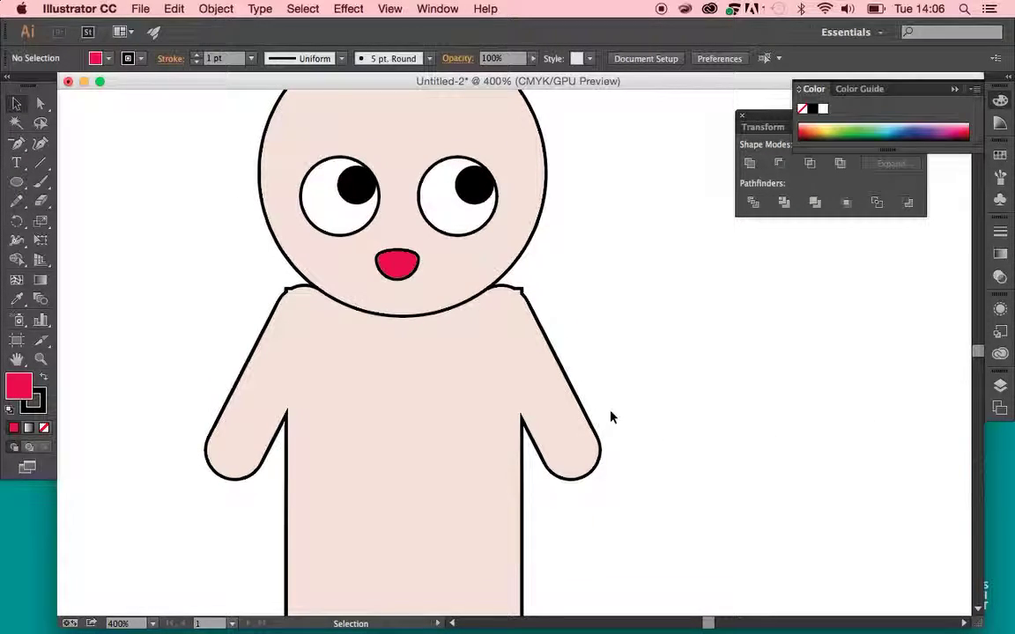
scroll(613, 417, "down", 2)
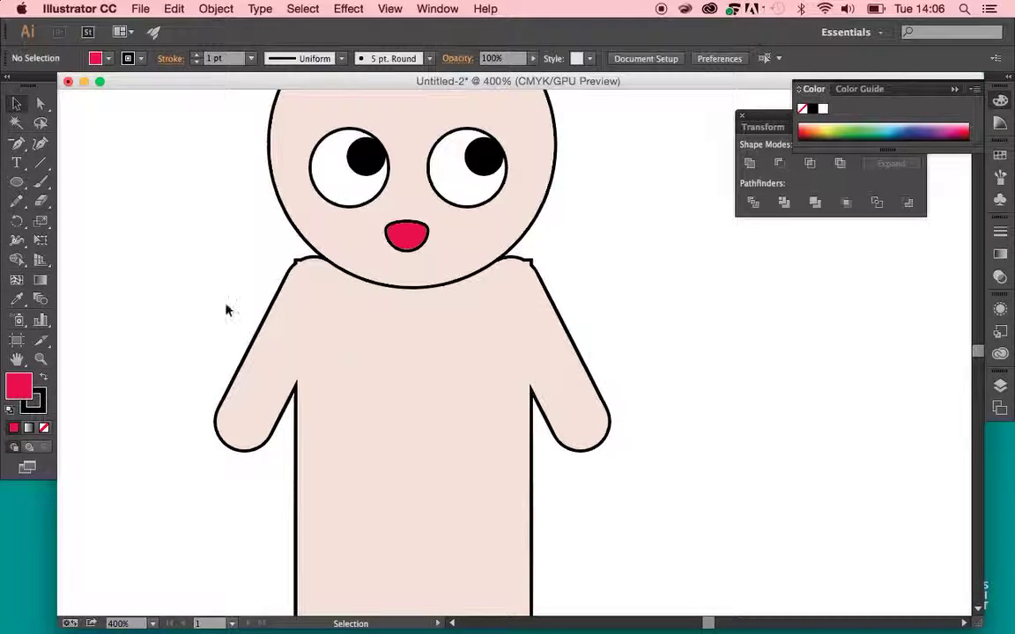
left_click(16, 146)
left_click_drag(15, 145, 85, 144)
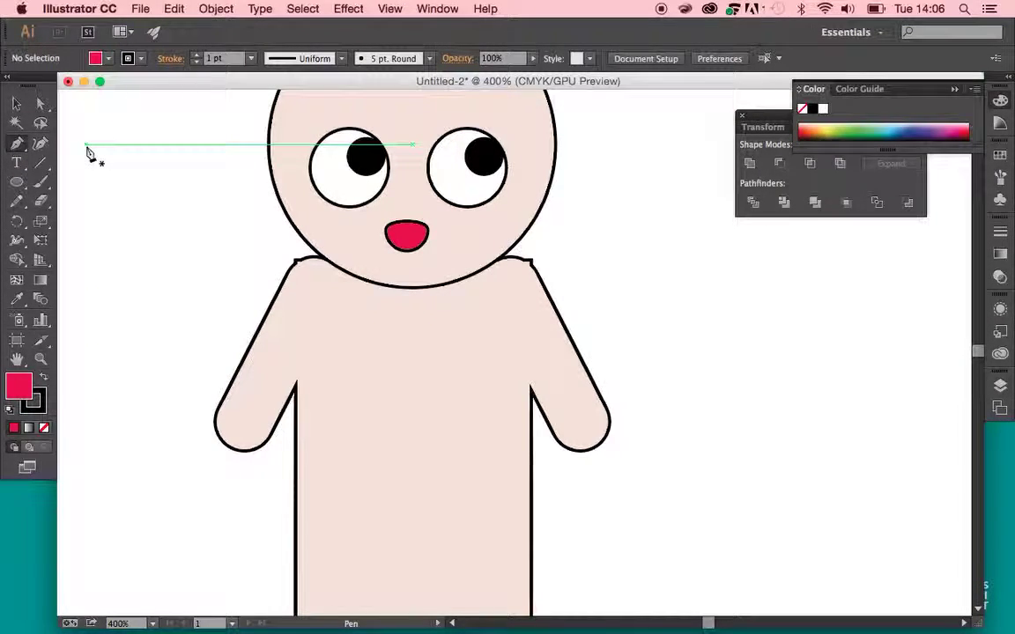
scroll(291, 258, "down", 1)
scroll(291, 258, "down", 1)
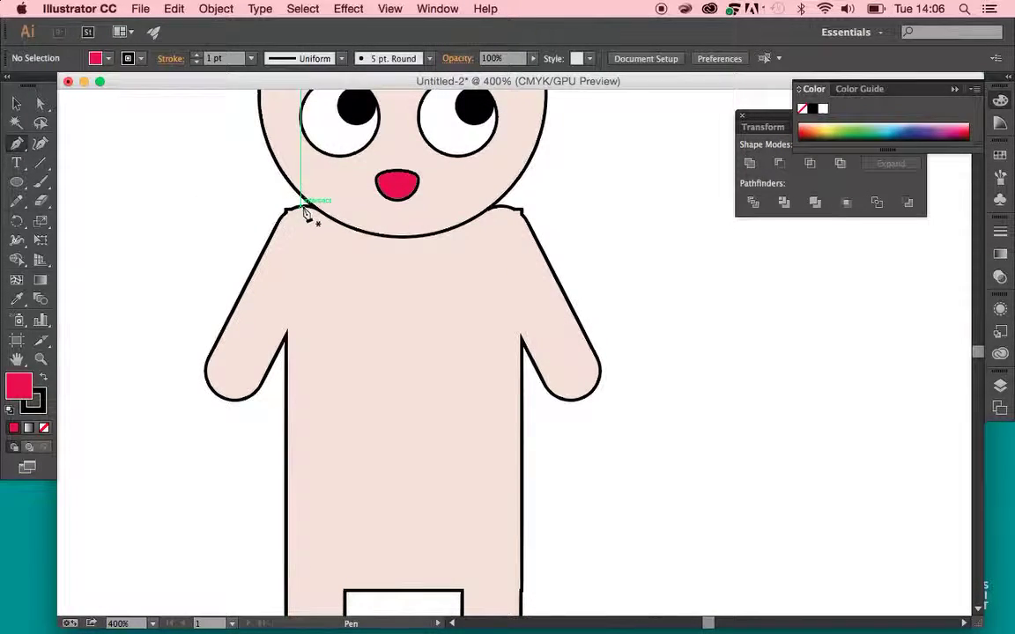
left_click(302, 211)
left_click_drag(274, 211, 245, 257)
left_click(244, 249)
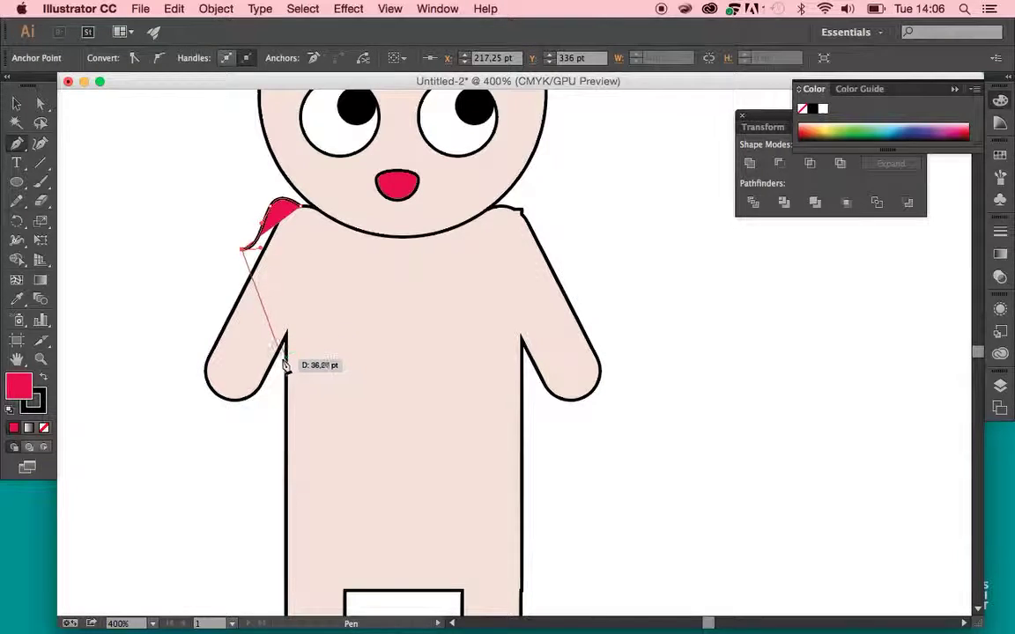
Continue the shirt outline with curved sleeve and side edges through the left armpit, ending with a straight hem just past the body's right side
mouse_move(276, 361)
left_mouse_down()
mouse_move(266, 421)
mouse_move(274, 367)
left_mouse_up()
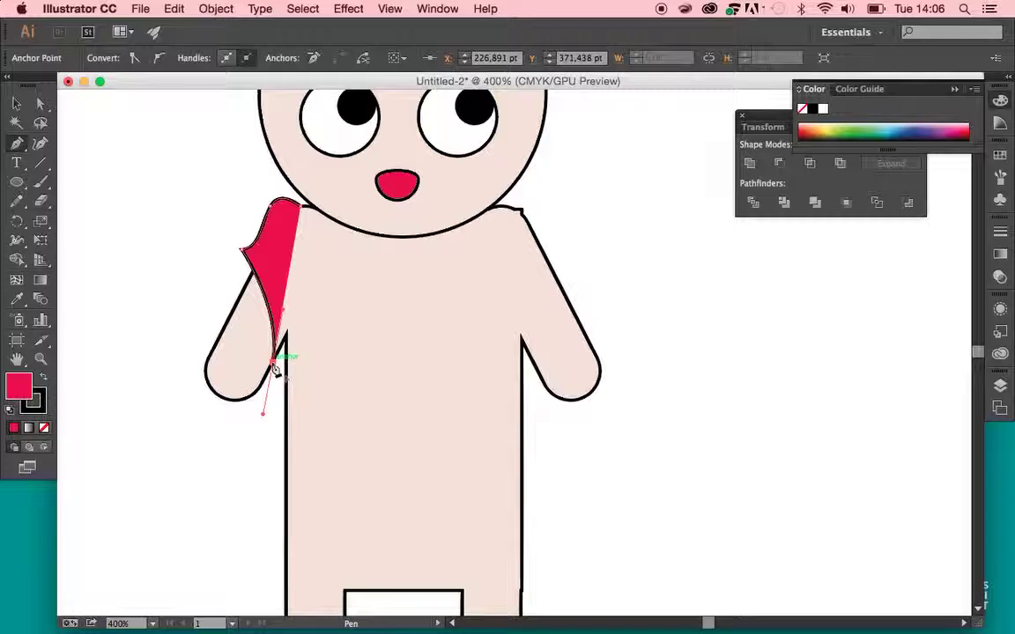
left_click(286, 339)
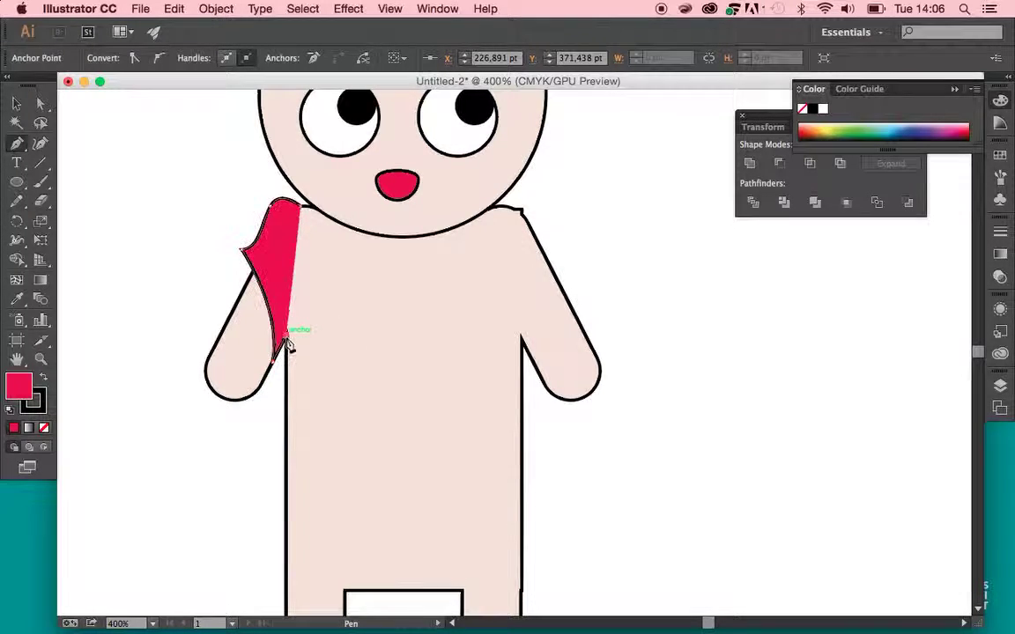
left_click_drag(270, 459, 248, 479)
left_click(269, 457)
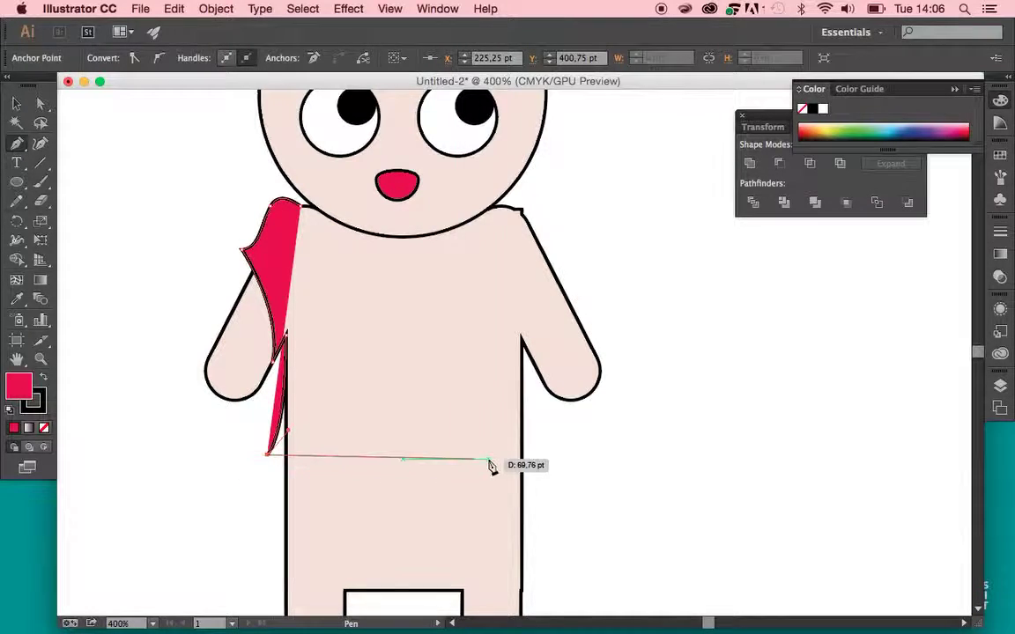
left_click(540, 459)
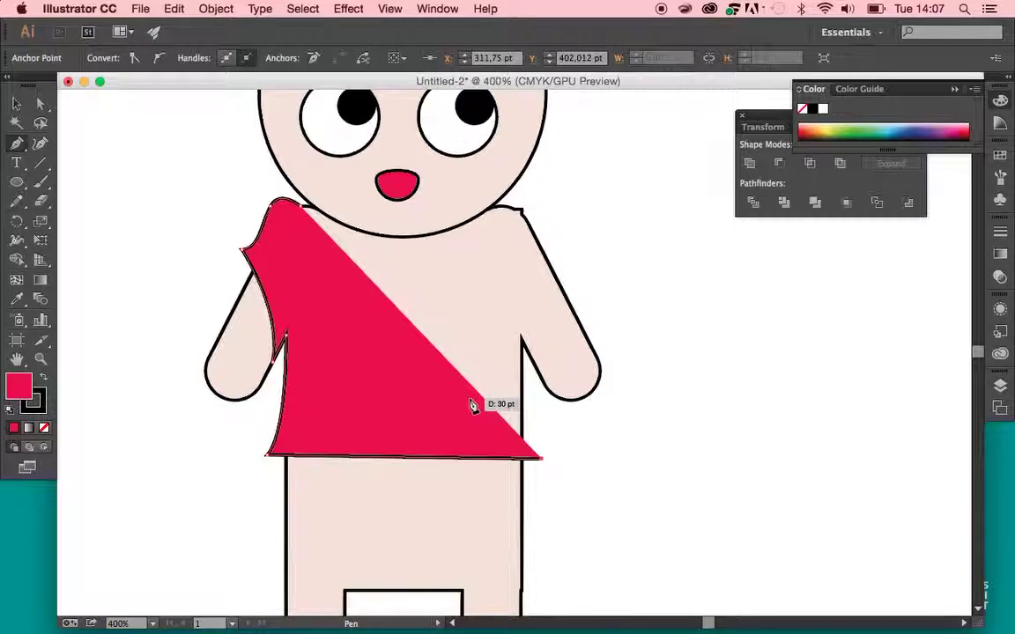
Reflect a copy of the half shirt across the vertical axis and shift it right so its sleeve covers the right shoulder
key("v")
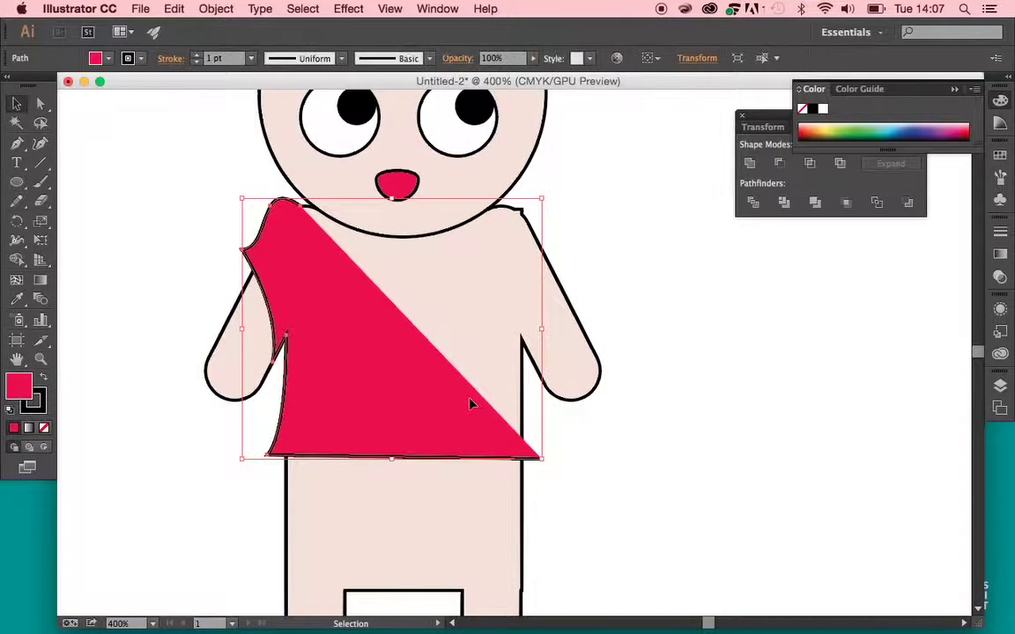
right_click(471, 403)
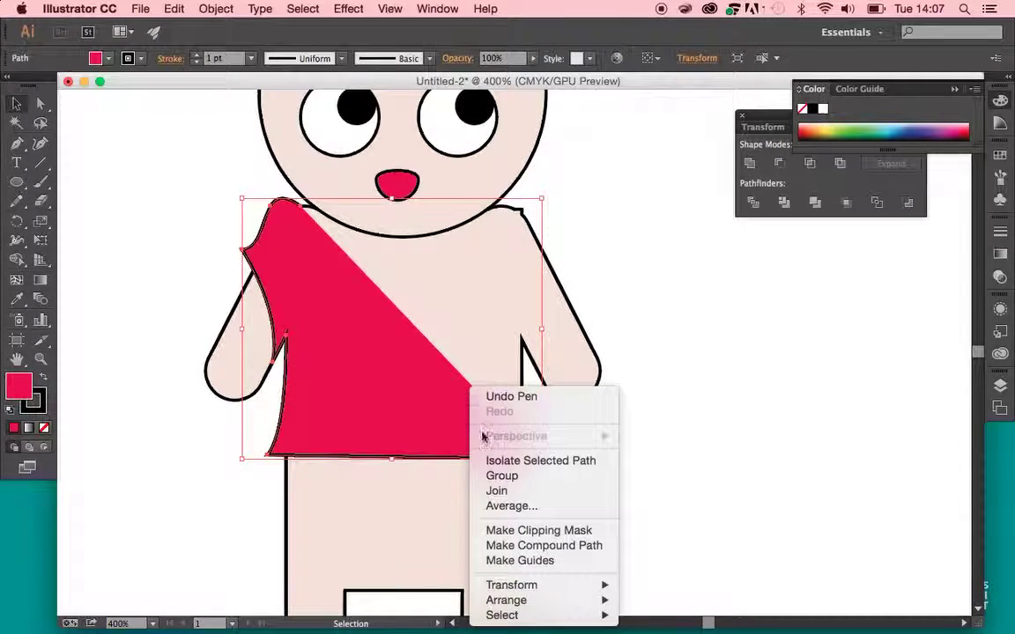
mouse_move(526, 582)
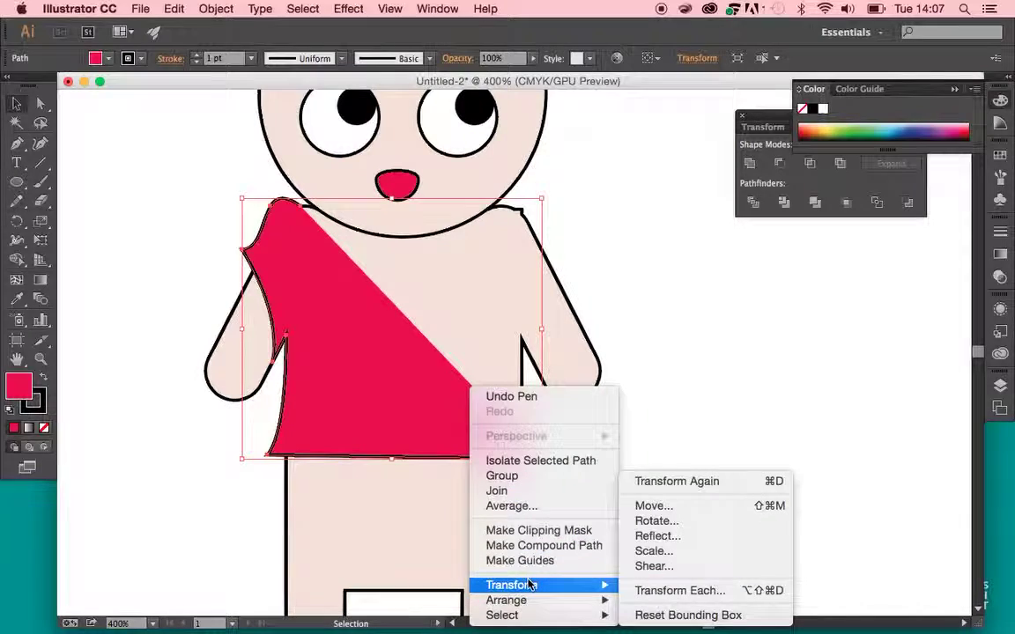
left_click(670, 537)
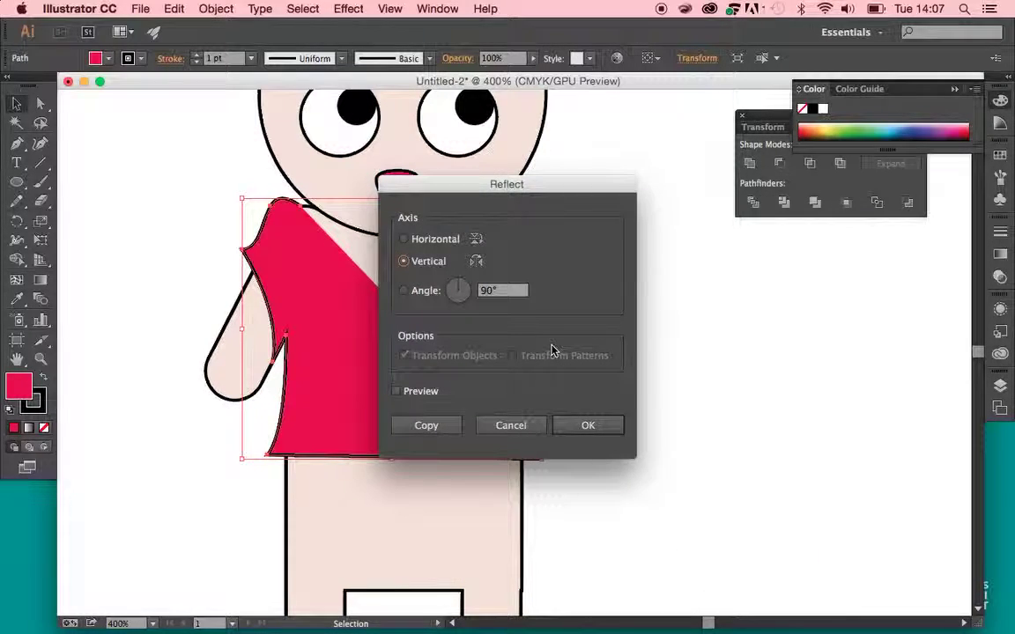
left_click(450, 430)
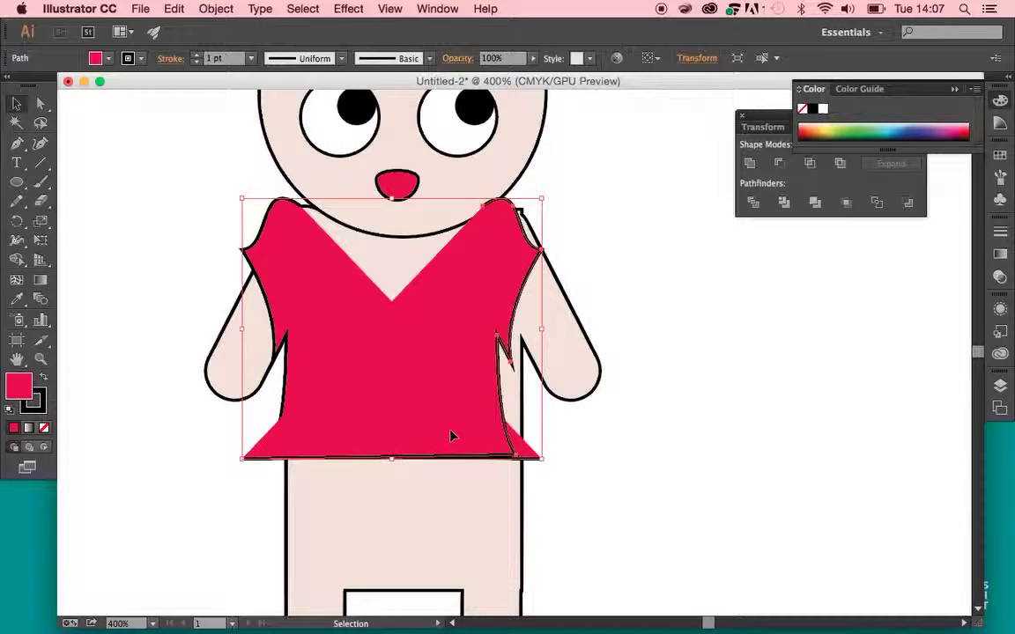
left_click_drag(405, 441, 421, 446)
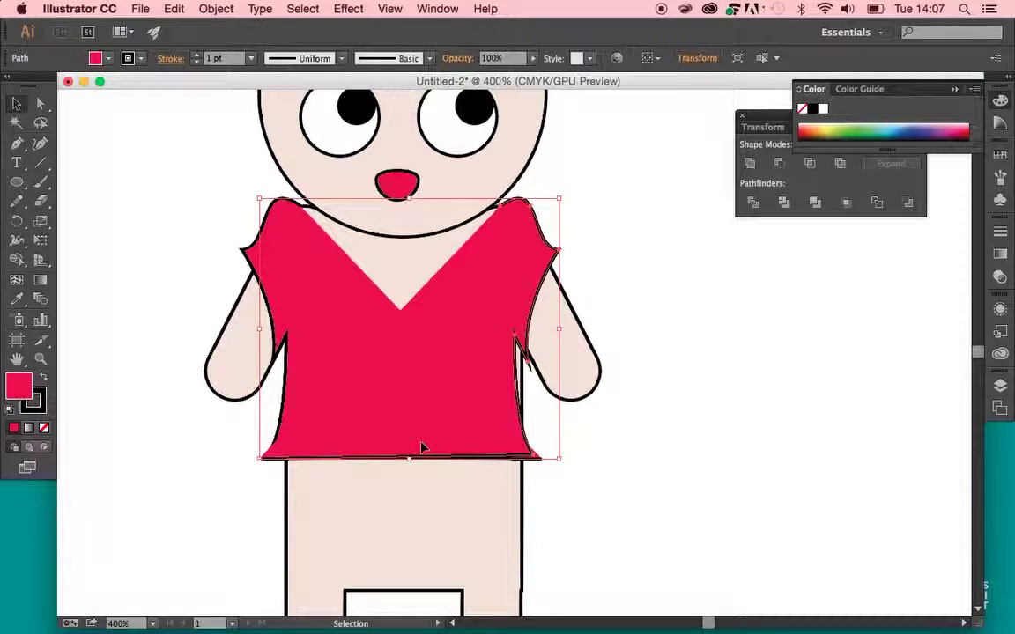
Unite the two mirrored shirt halves into a single V-neck shape and deselect it
left_click(252, 261, "shift")
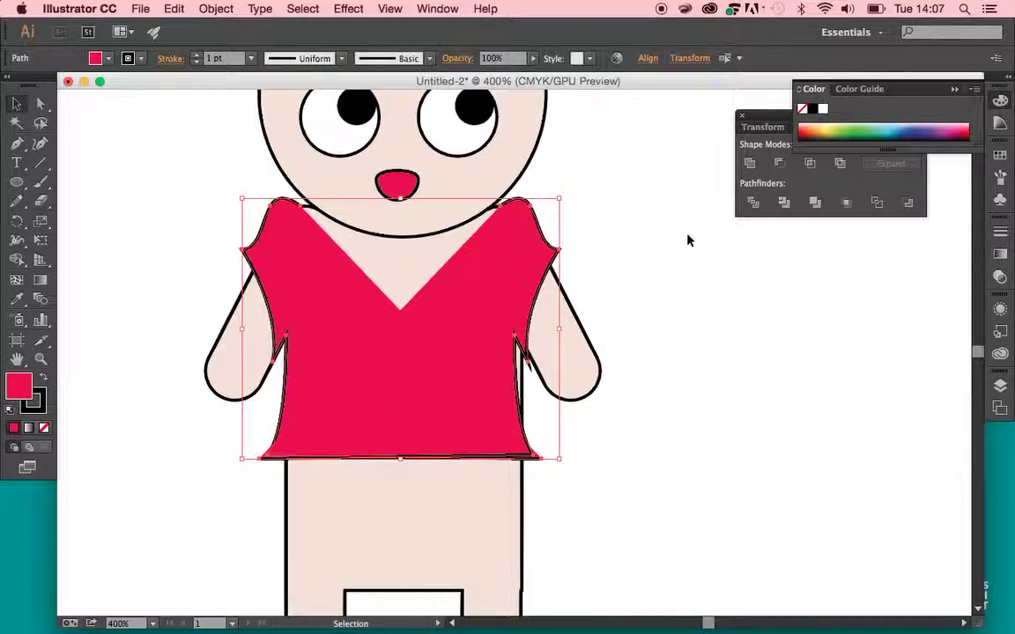
left_click(750, 163)
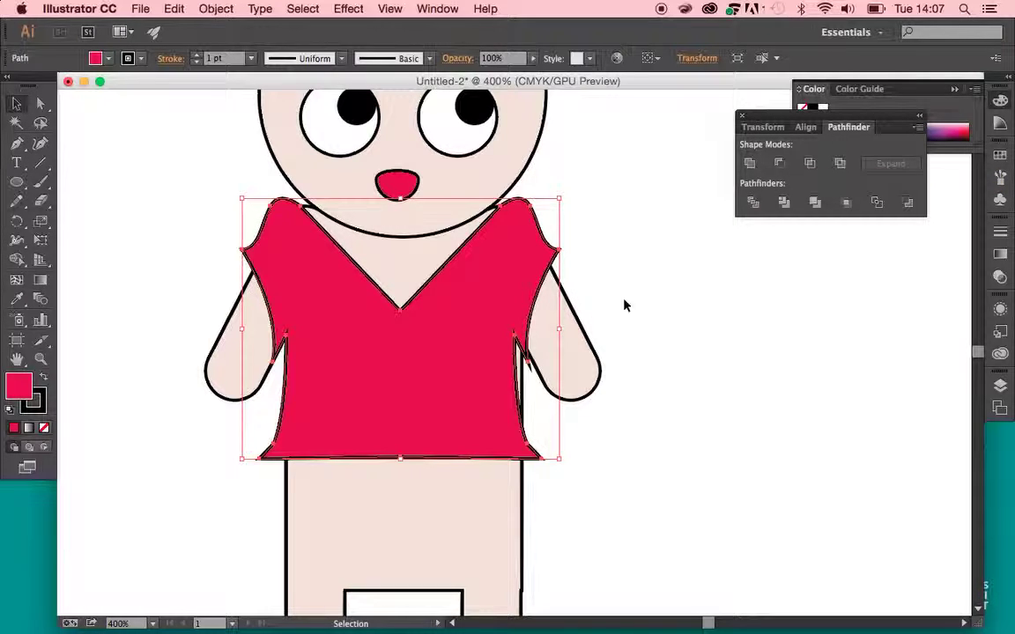
scroll(626, 313, "up", 3)
left_click(629, 326)
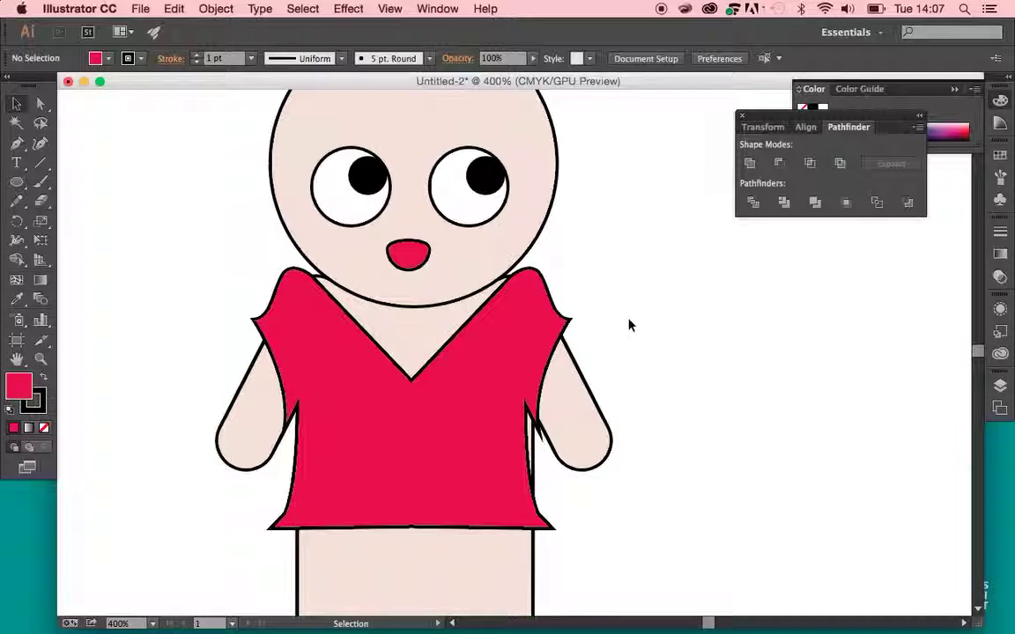
scroll(629, 325, "up", 3)
scroll(629, 325, "down", 3)
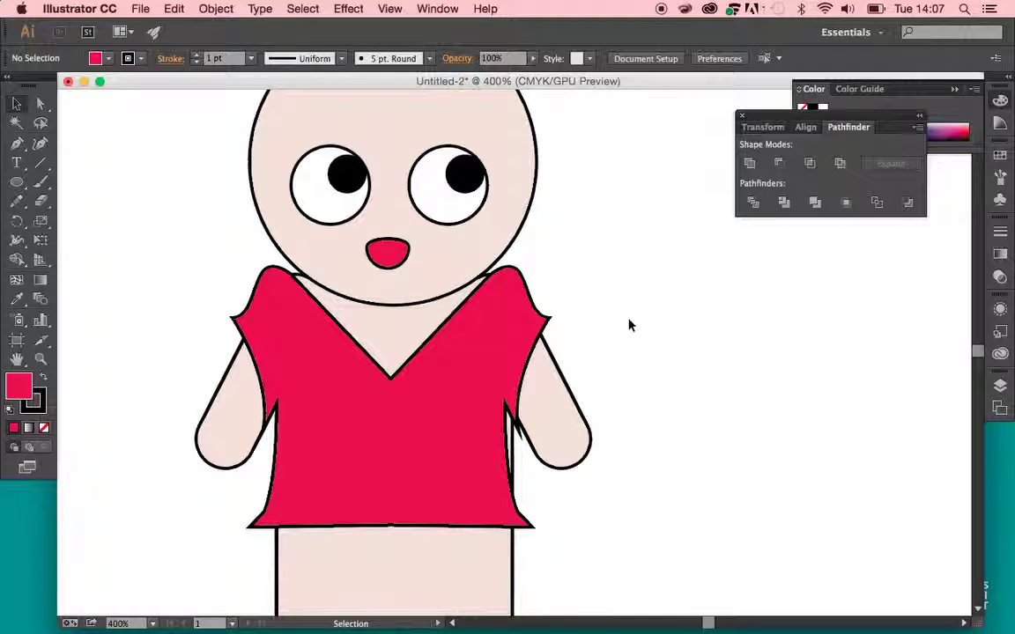
scroll(629, 325, "up", 1)
scroll(629, 325, "right", 1)
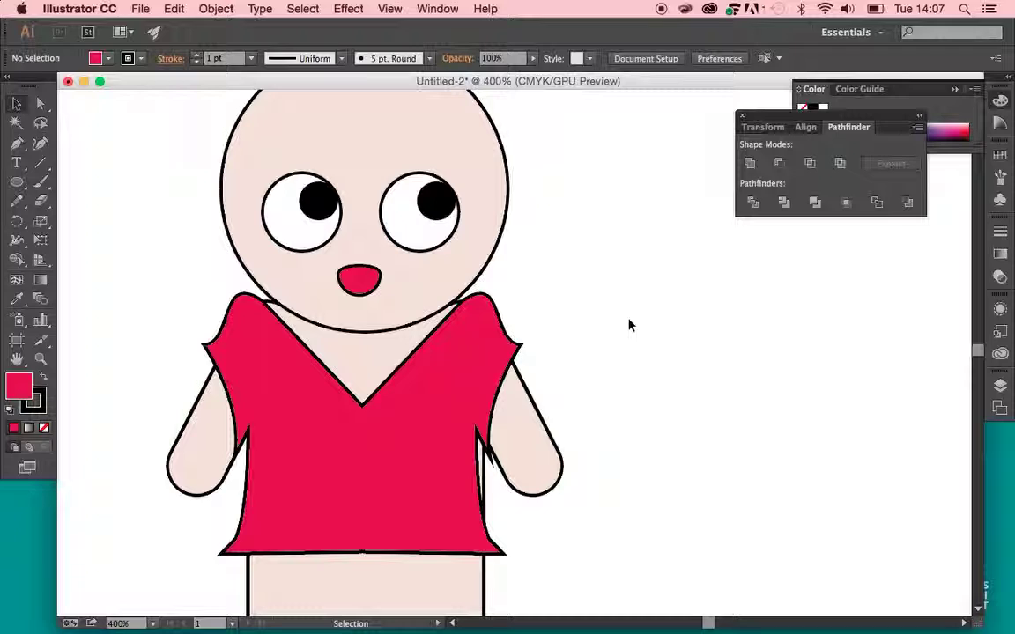